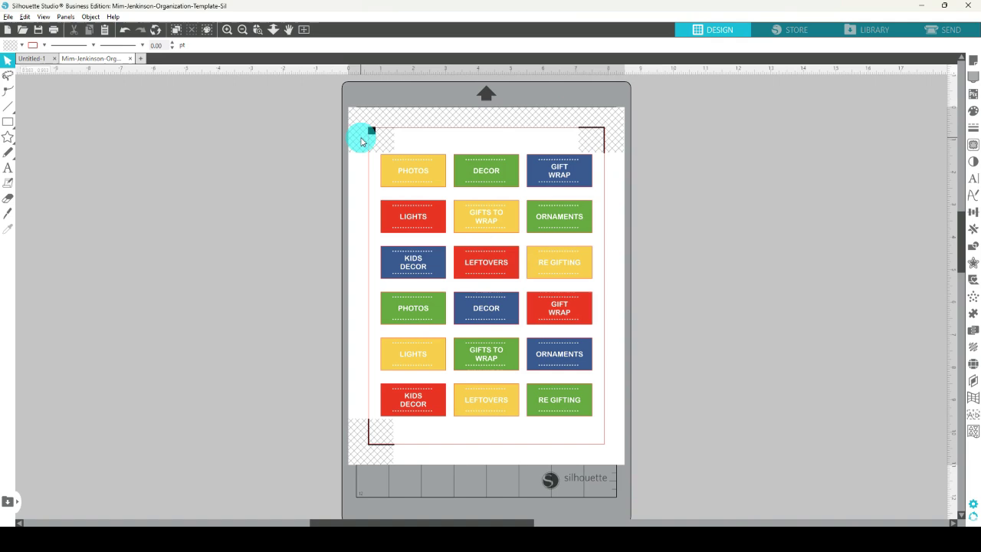
Step: Zoom in on the top rows of labels, around the PHOTOS label
scroll(368, 153, up, 3)
Step: Change the PHOTOS label's fill from yellow to a blue-purple swatch
click(338, 153)
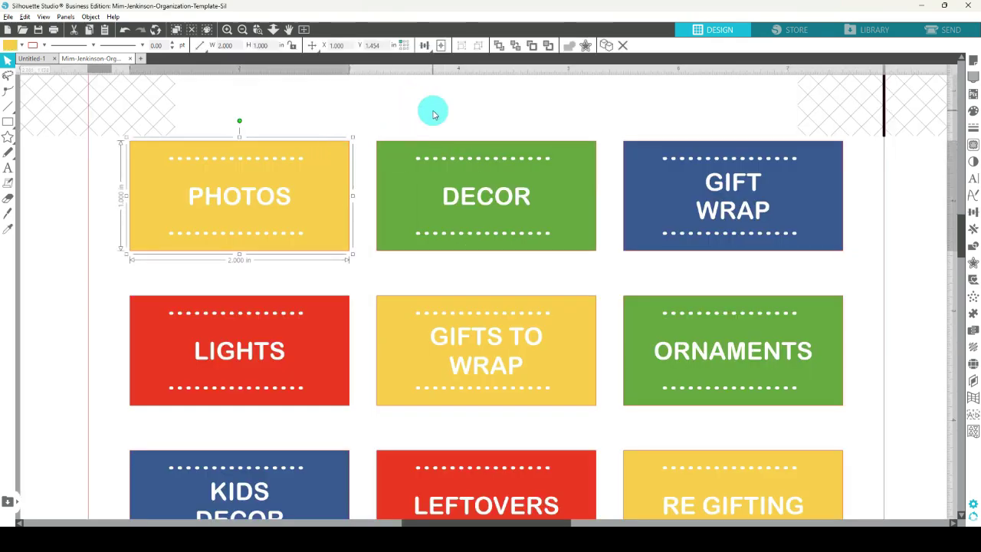
click(973, 111)
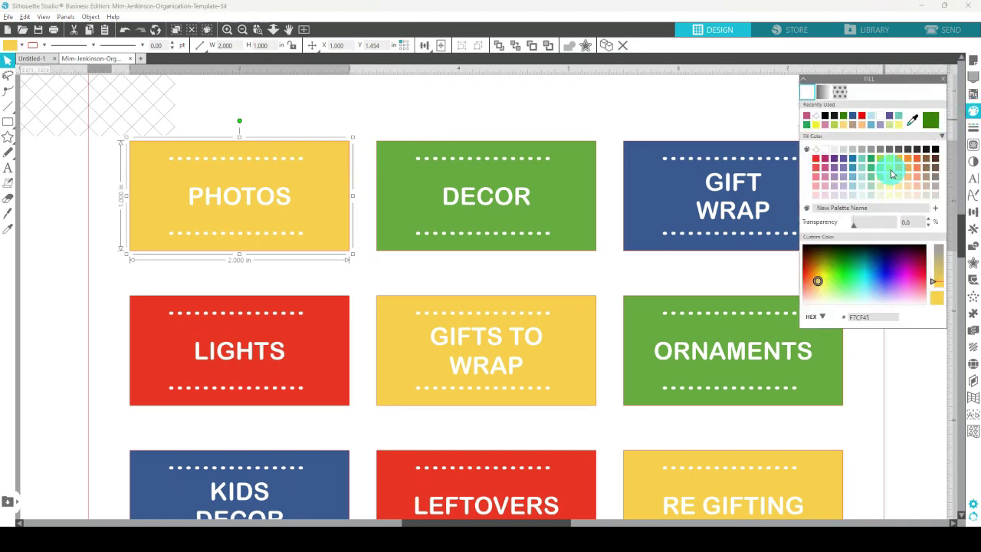
click(842, 158)
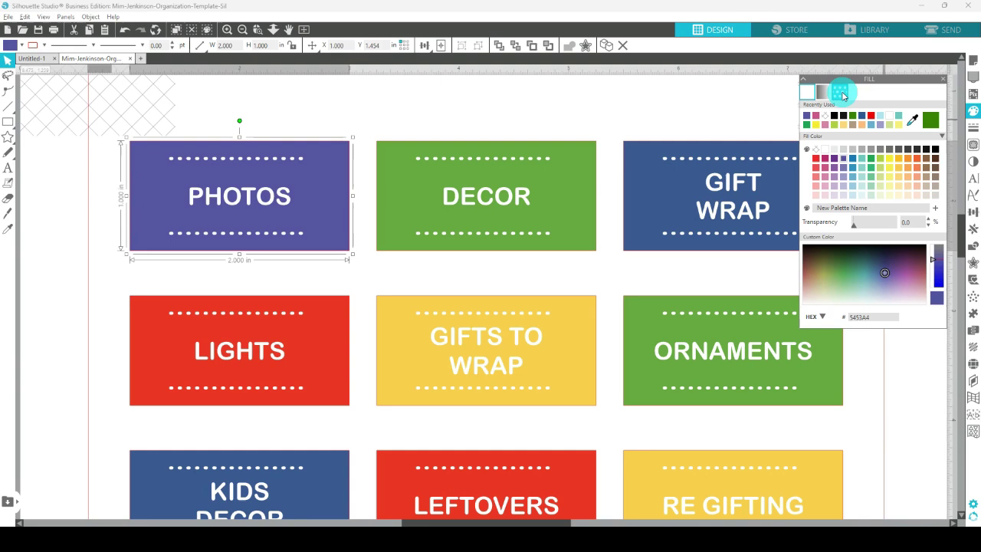
Step: Fill the PHOTOS label with the pastel Boho Christmas ornaments pattern
click(843, 95)
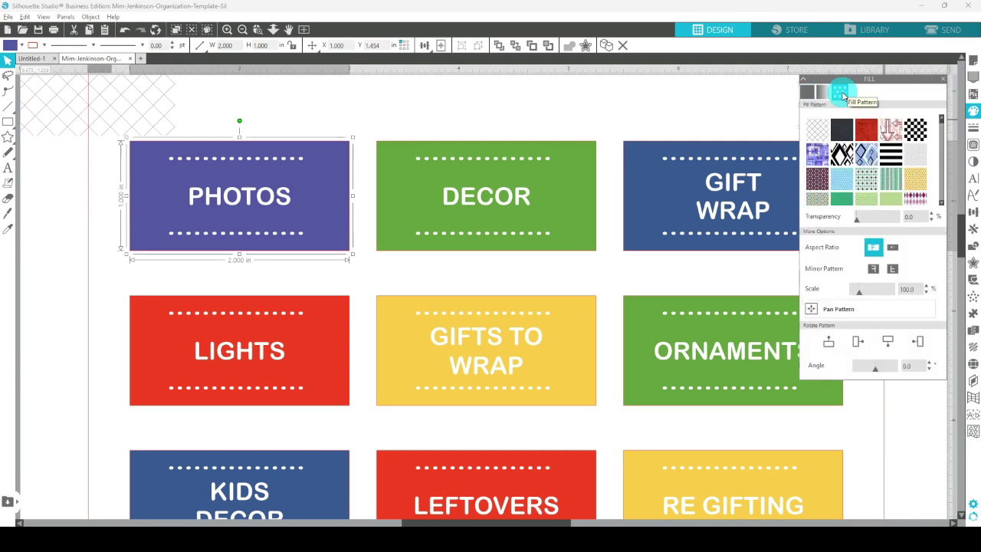
click(942, 190)
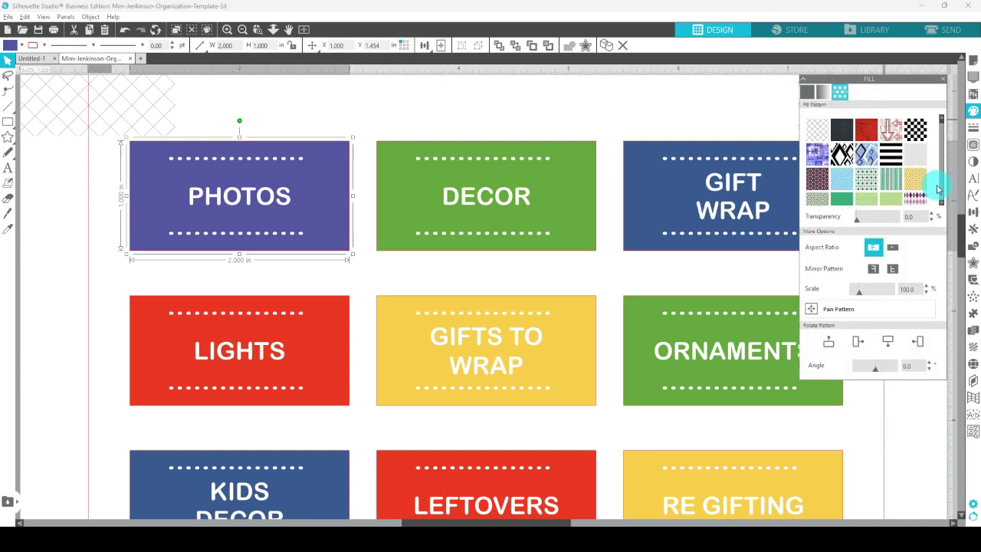
mouse_move(943, 195)
mouse_down()
mouse_move(945, 123)
mouse_move(942, 136)
mouse_move(942, 125)
mouse_move(849, 164)
mouse_up()
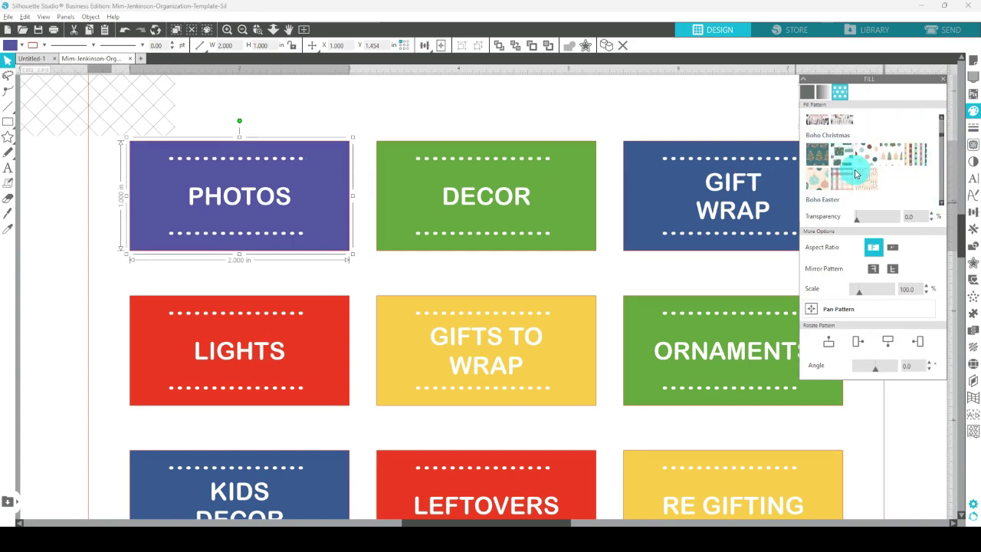
click(825, 161)
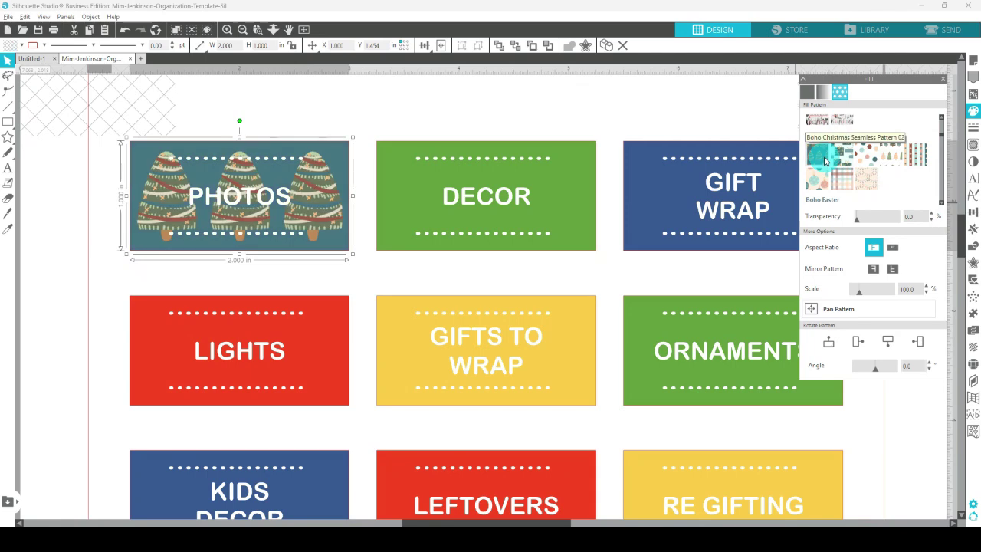
click(816, 179)
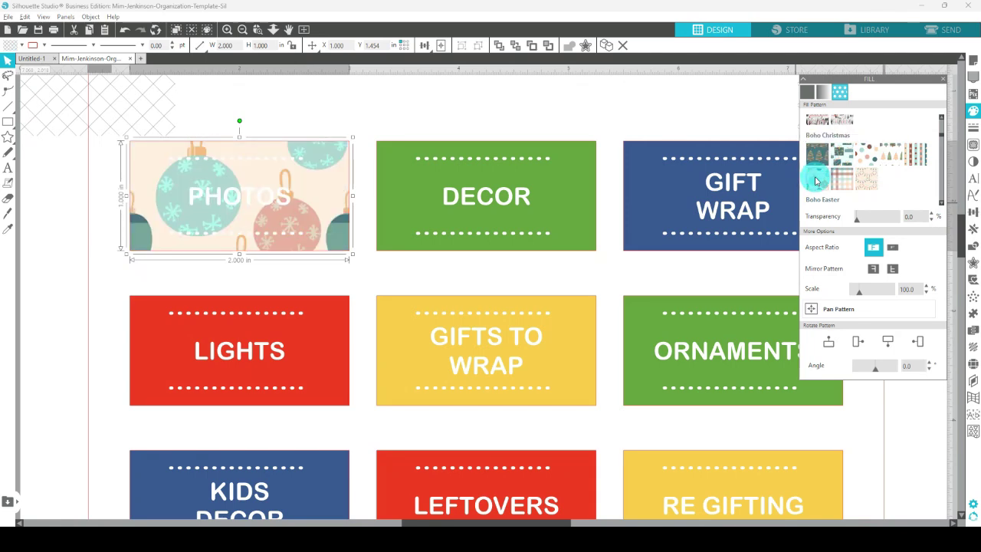
Step: Recolour the PHOTOS text teal by sampling the ornament colour
click(282, 198)
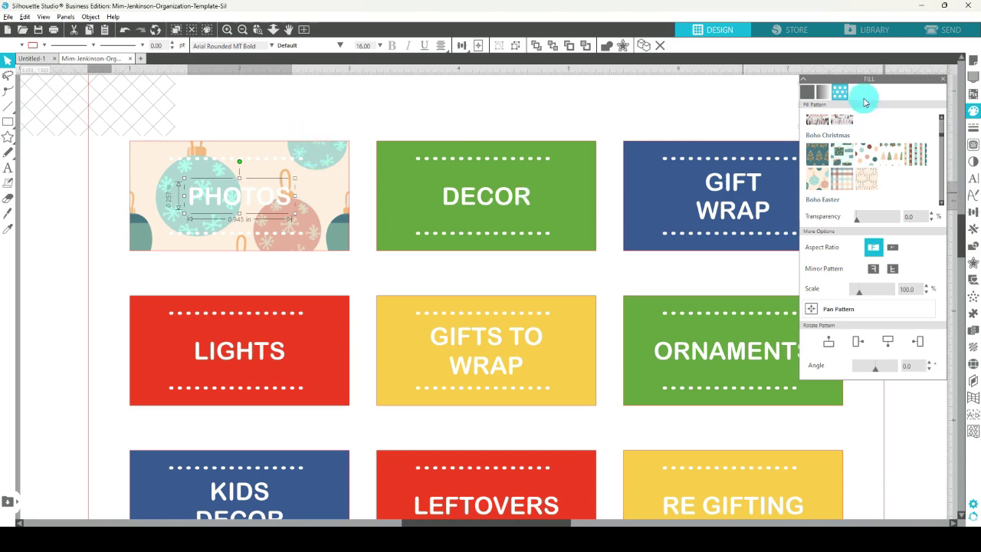
click(807, 91)
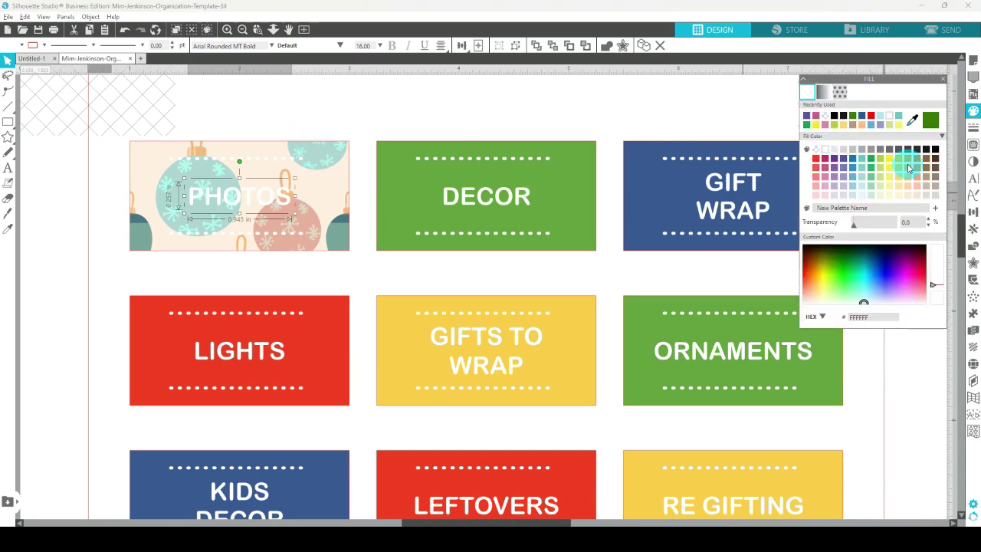
click(834, 115)
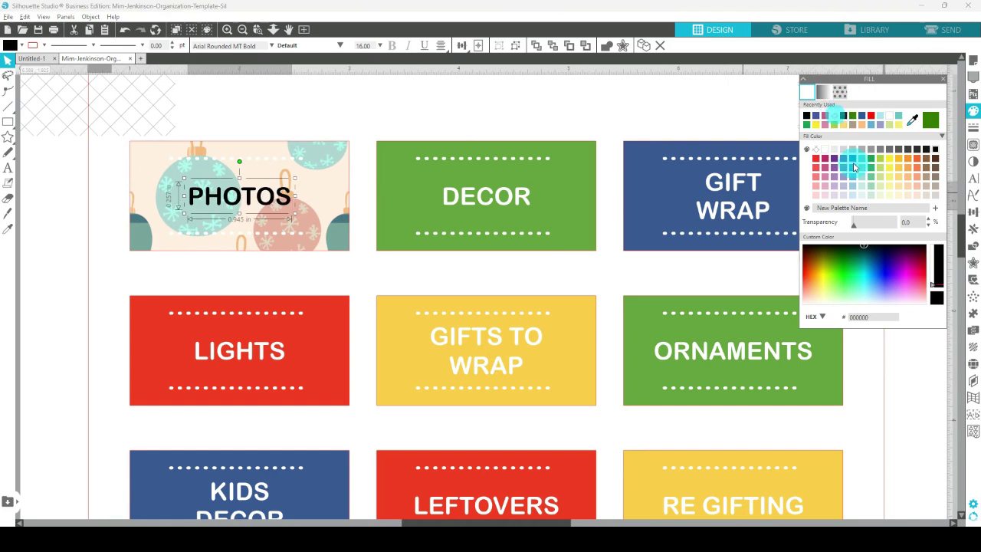
click(912, 119)
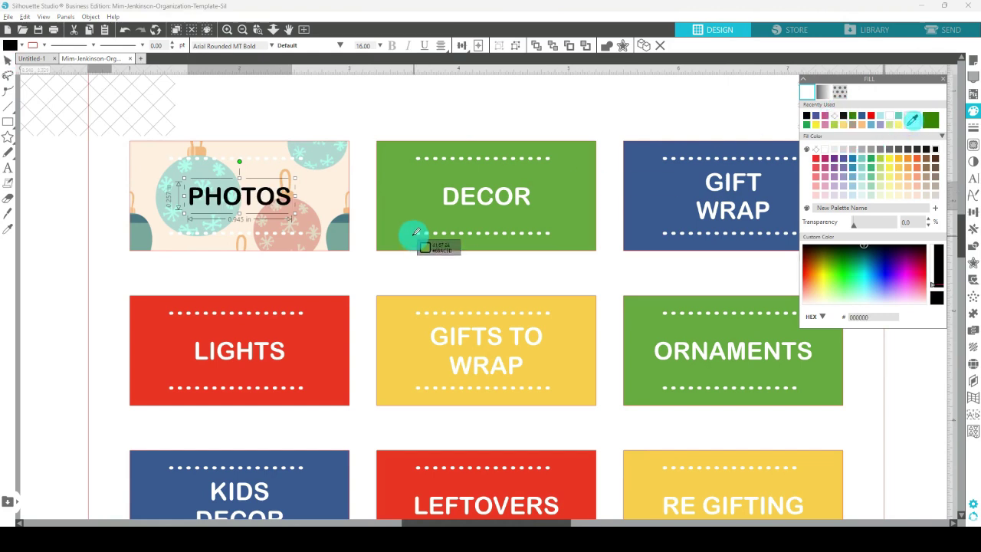
click(342, 215)
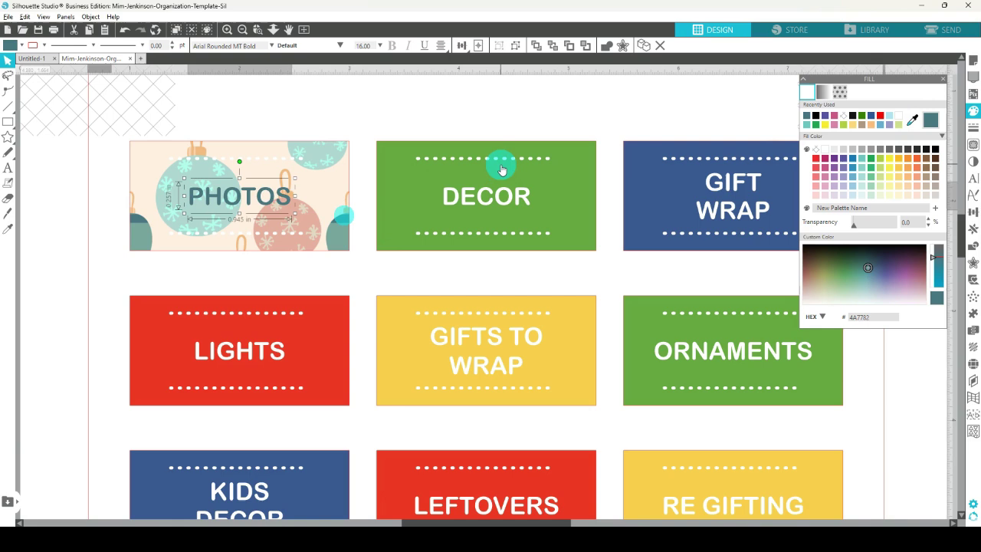
Step: Make the dotted border lines teal 4A7782 in both fill and line colour
click(282, 159)
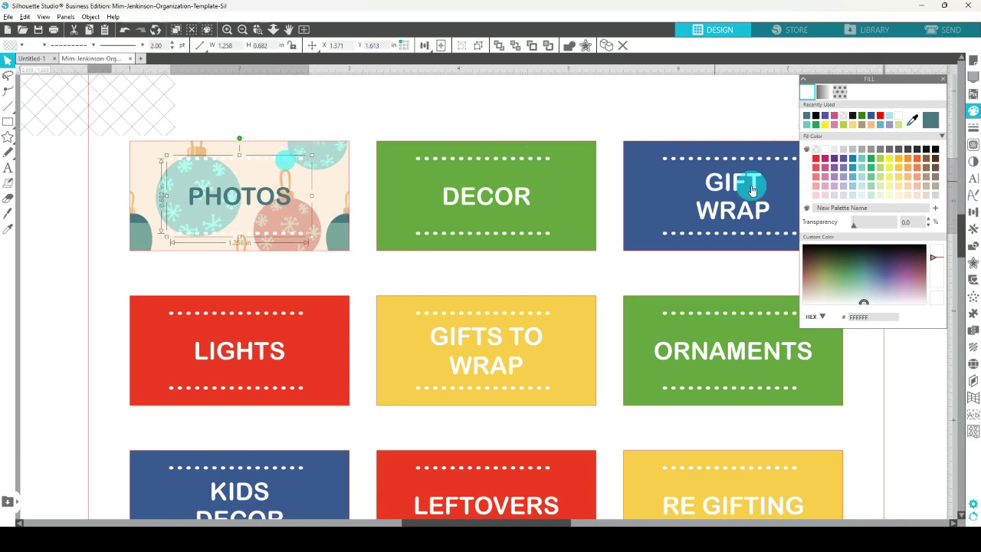
click(806, 116)
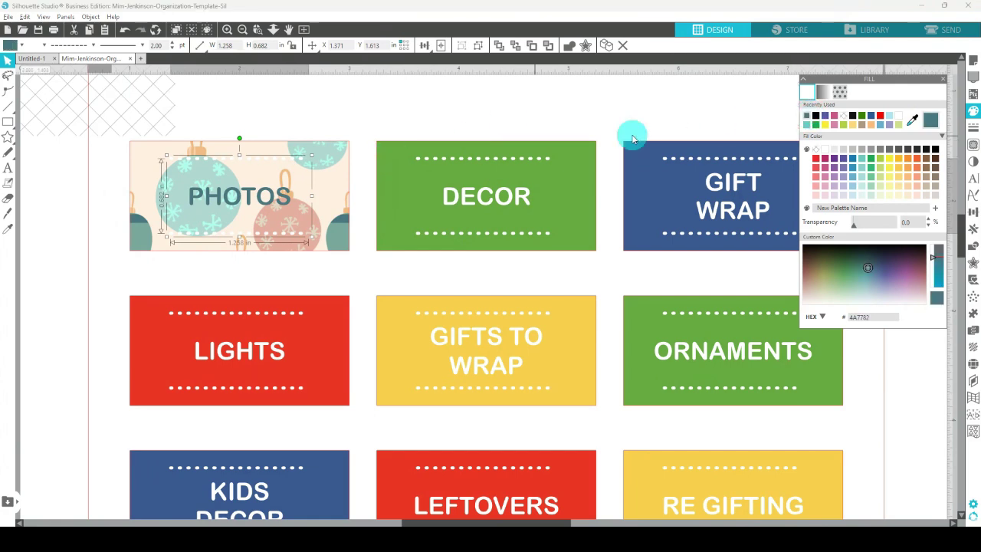
click(972, 127)
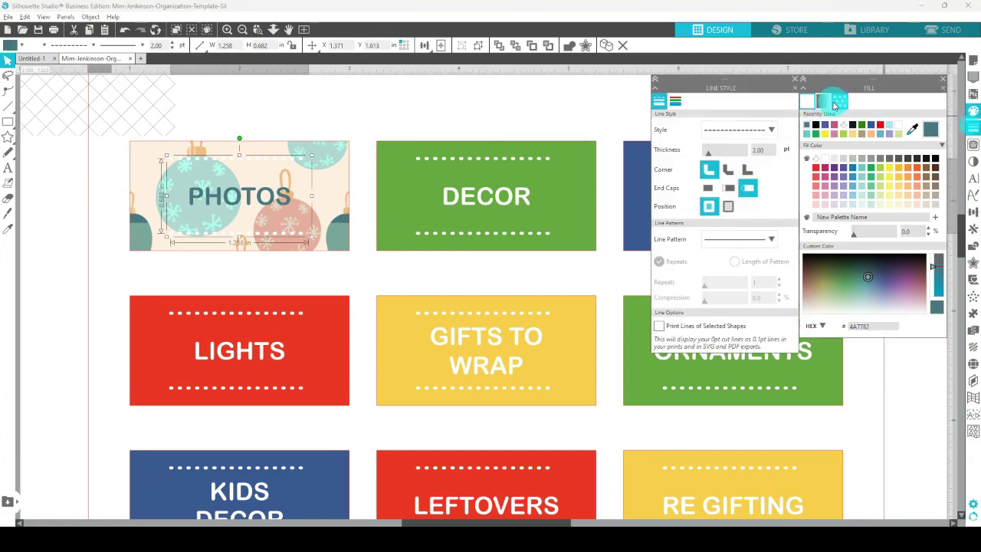
click(674, 102)
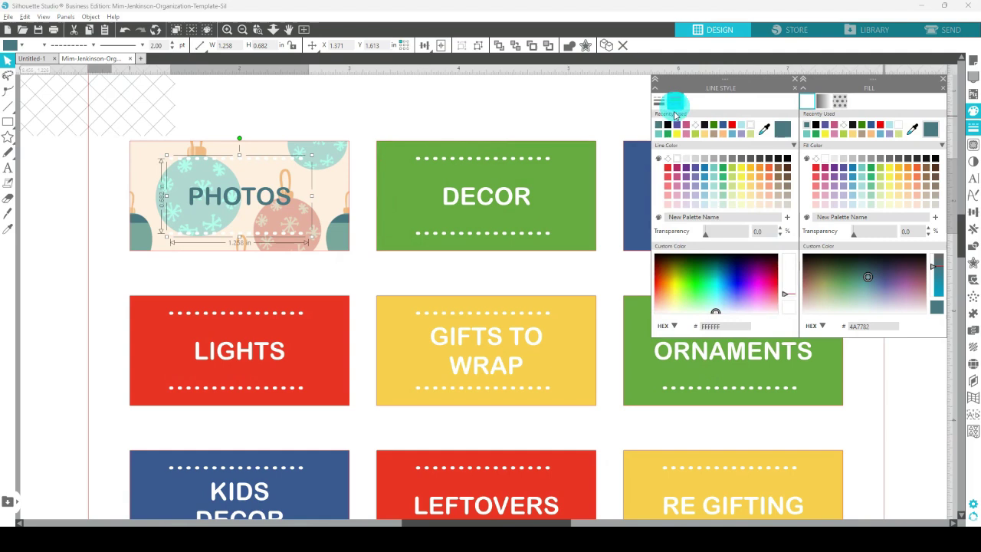
click(782, 128)
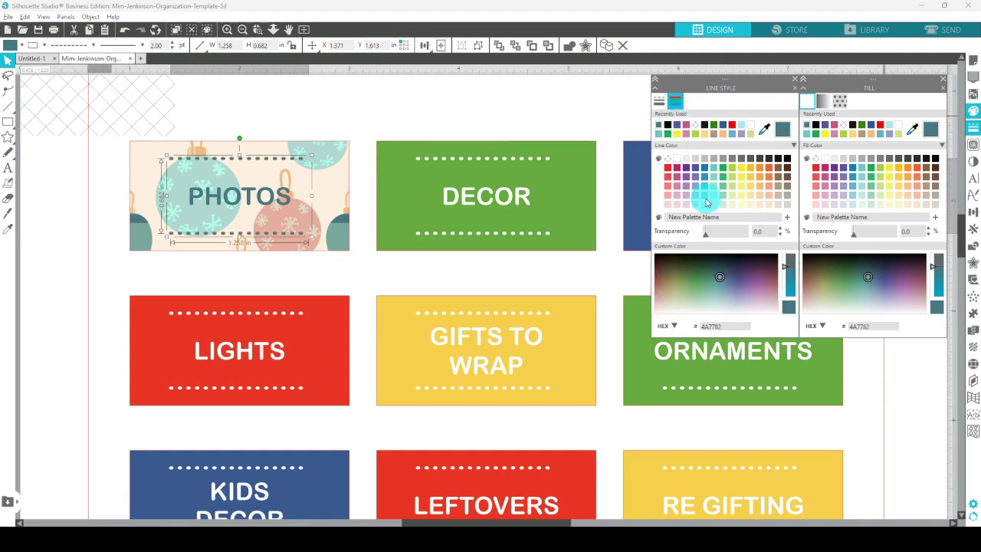
click(623, 109)
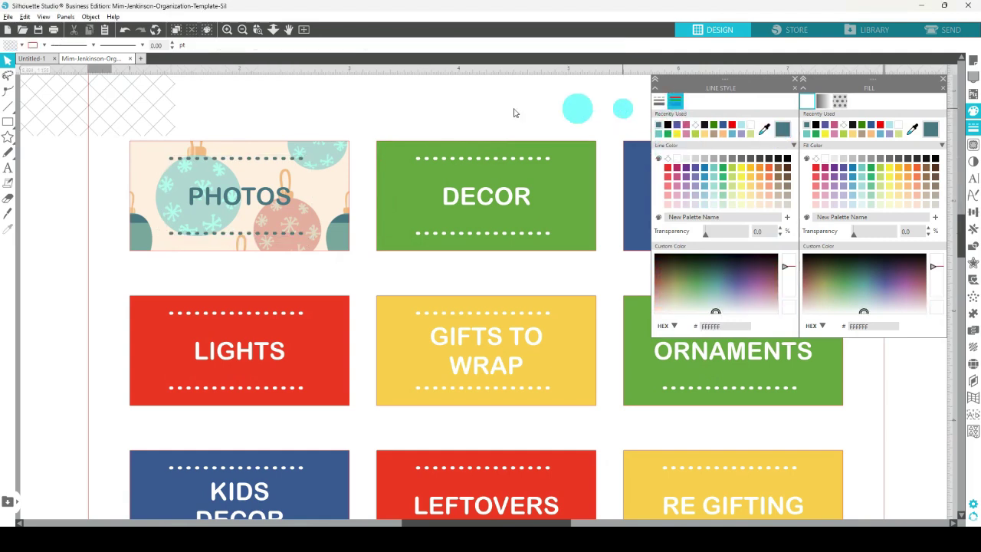
Step: Replace the PHOTOS text with GIFT CARDS
double_click(230, 192)
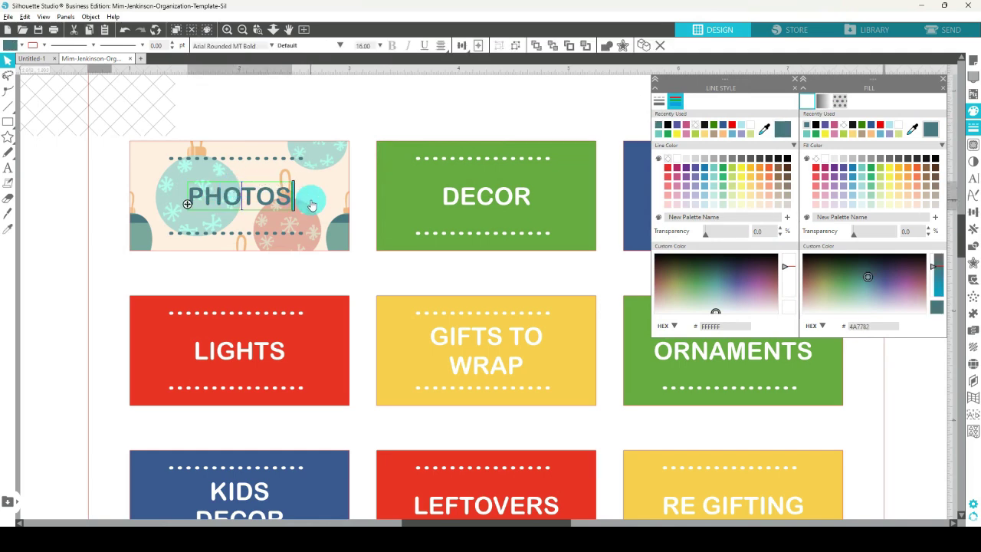
key(BackSpace)
key(BackSpace)
key(BackSpace)
key(BackSpace)
key(BackSpace)
key(BackSpace)
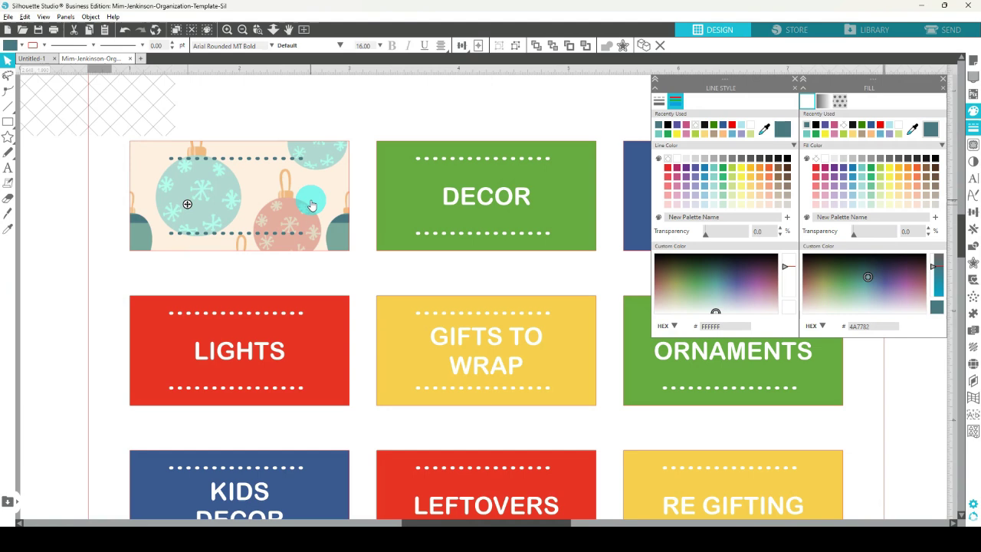
text(G)
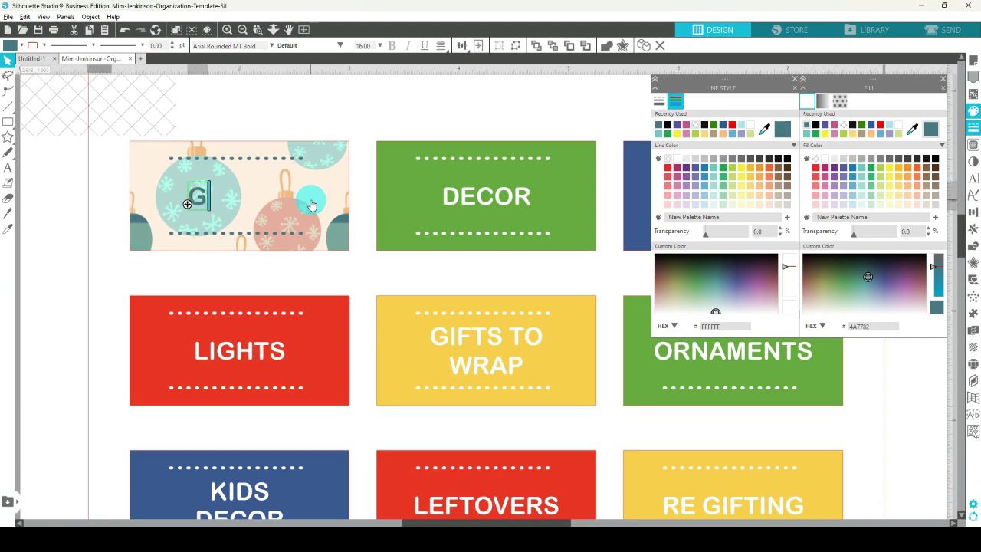
text(IFT CARDS)
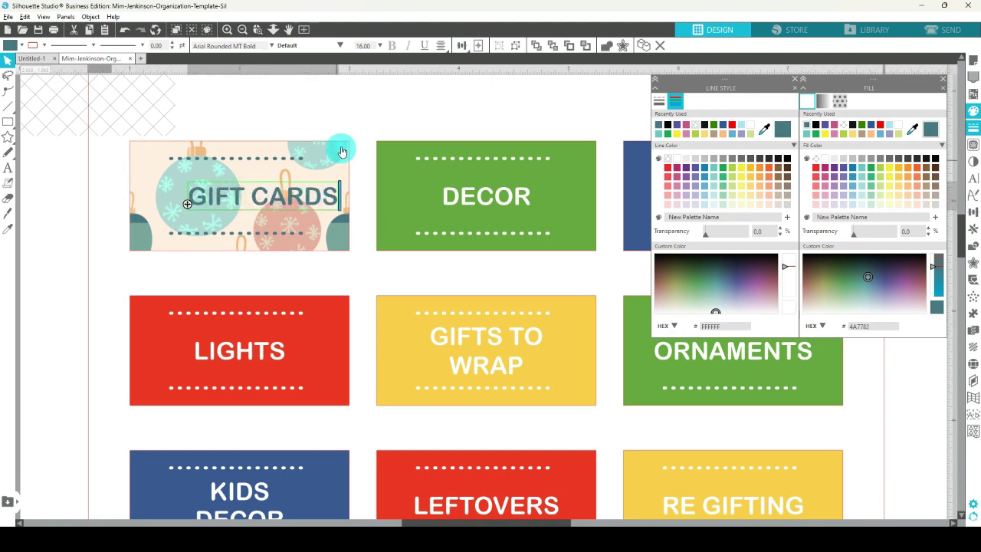
click(349, 111)
Step: Centre the GIFT CARDS text on the label
click(328, 201)
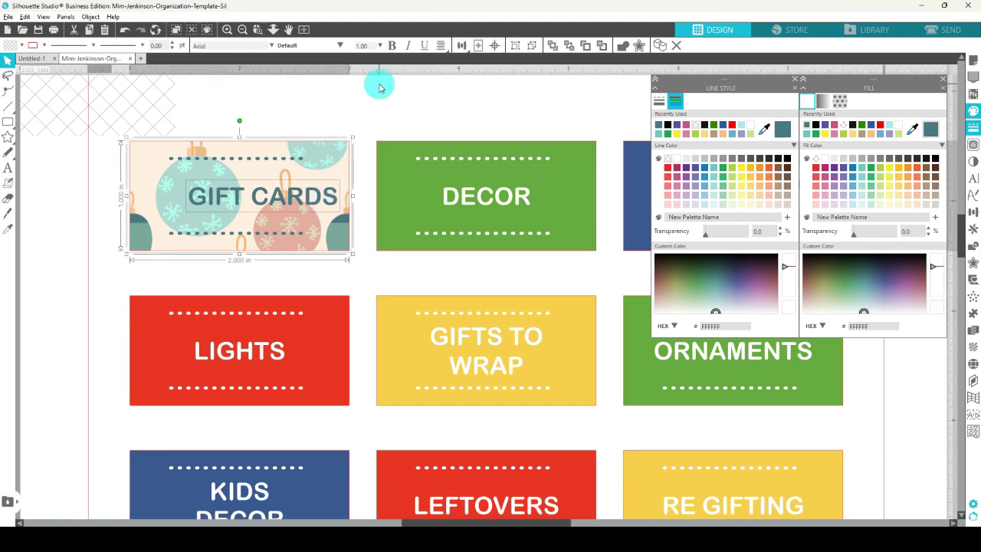
click(460, 47)
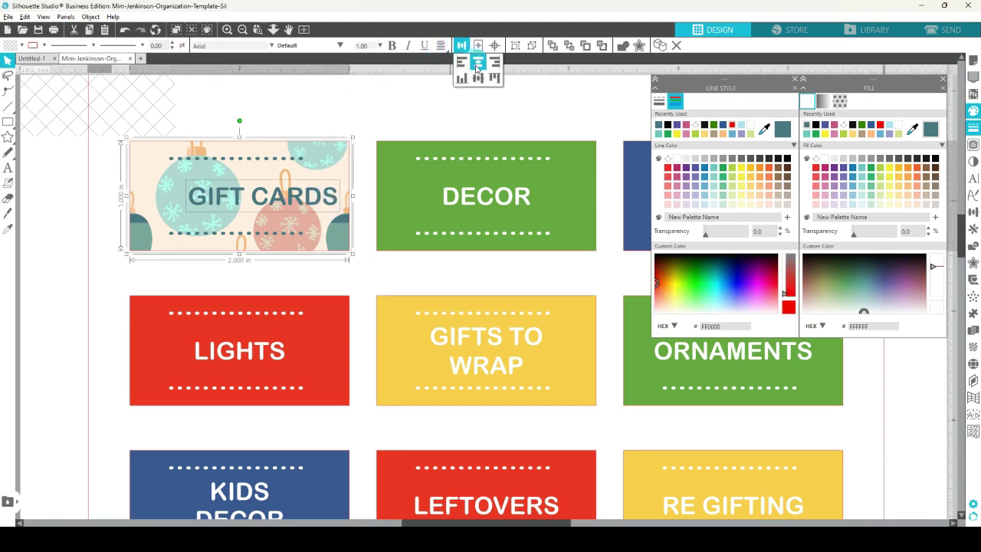
click(477, 61)
click(377, 81)
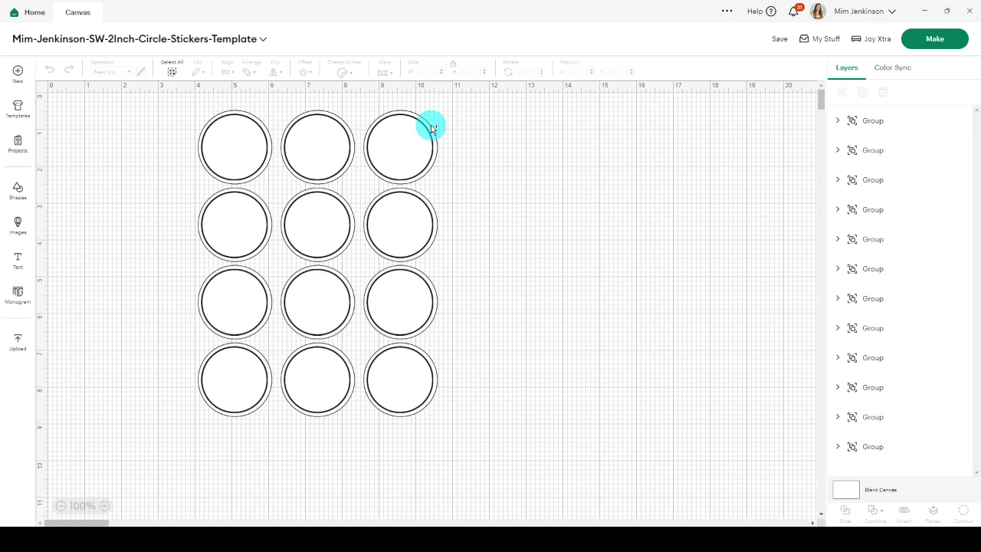
Step: Colour the top-right circle sticker purple
click(104, 507)
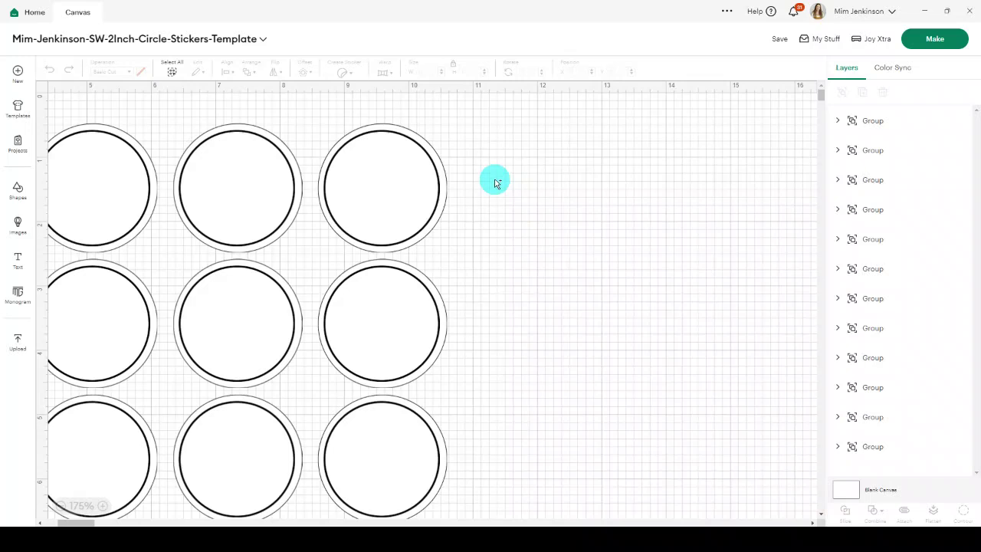
click(379, 126)
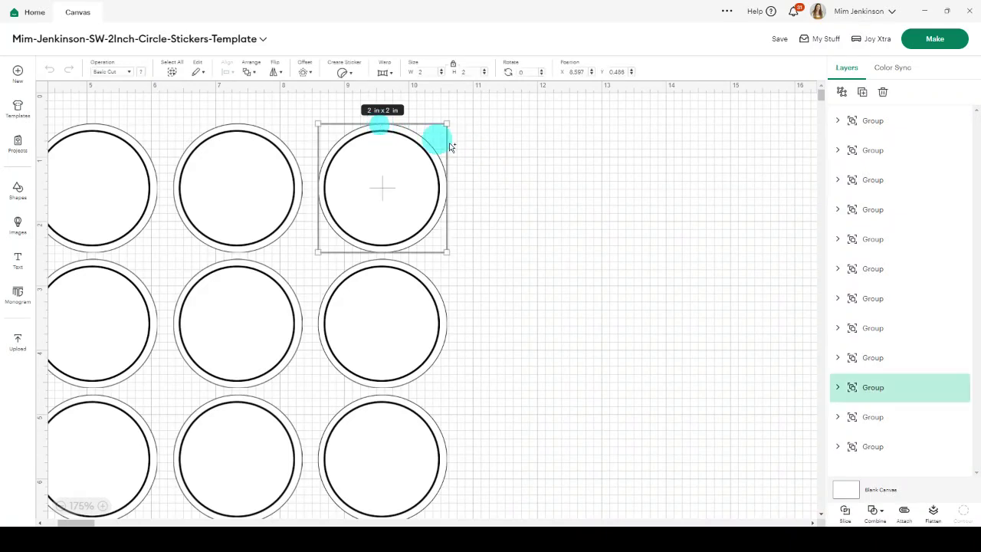
click(142, 72)
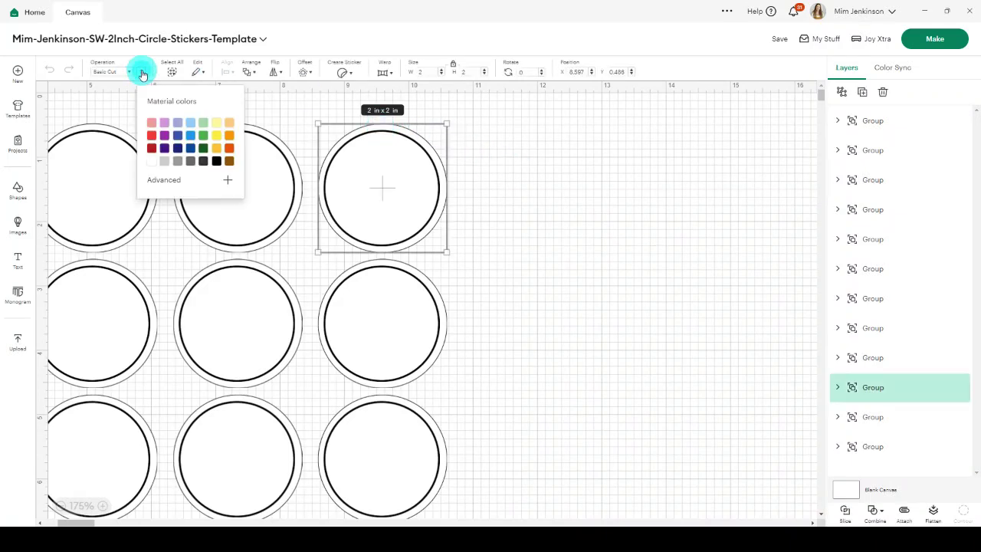
click(164, 135)
click(569, 181)
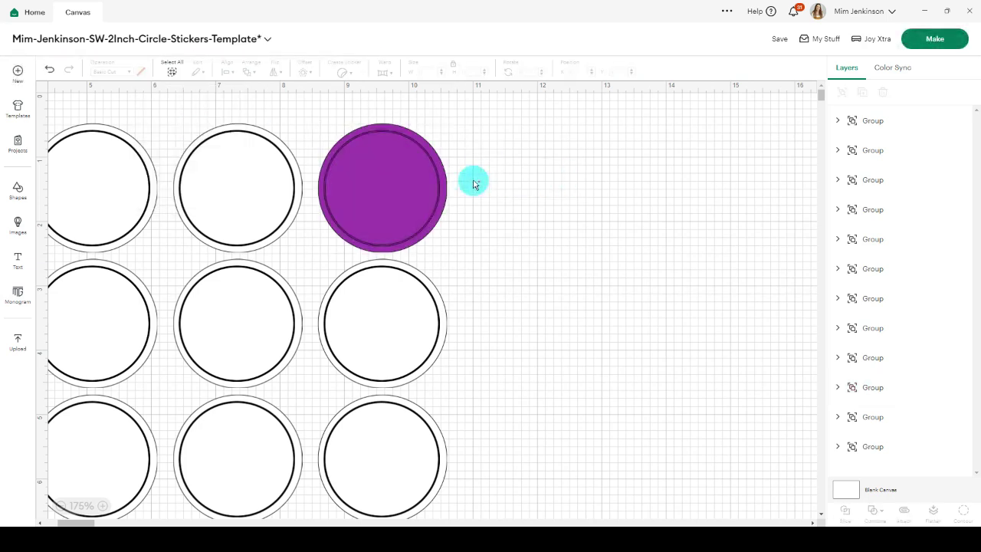
Step: Ungroup the purple circle sticker into a separate ring and circle
click(381, 163)
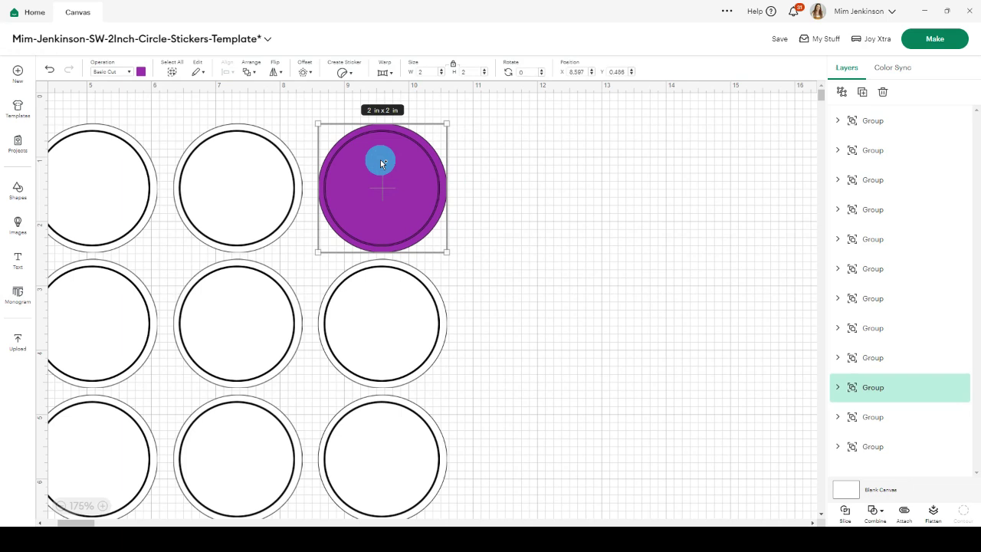
right_click(381, 163)
click(423, 177)
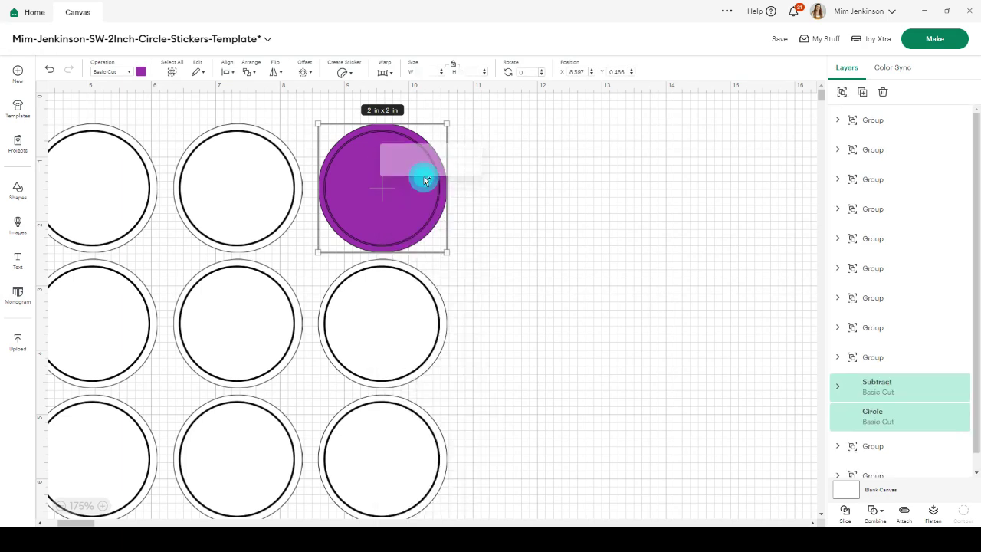
click(534, 179)
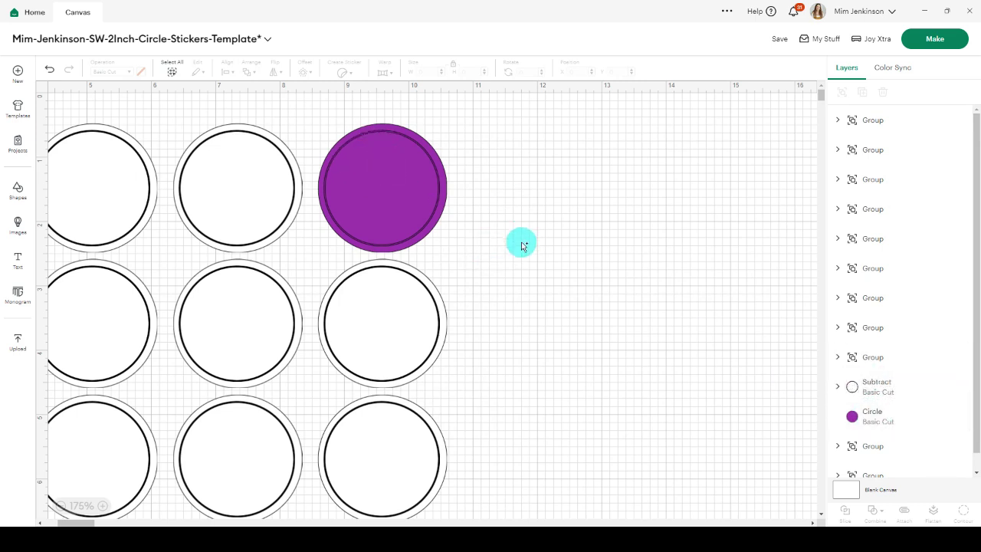
drag(371, 165, 524, 187)
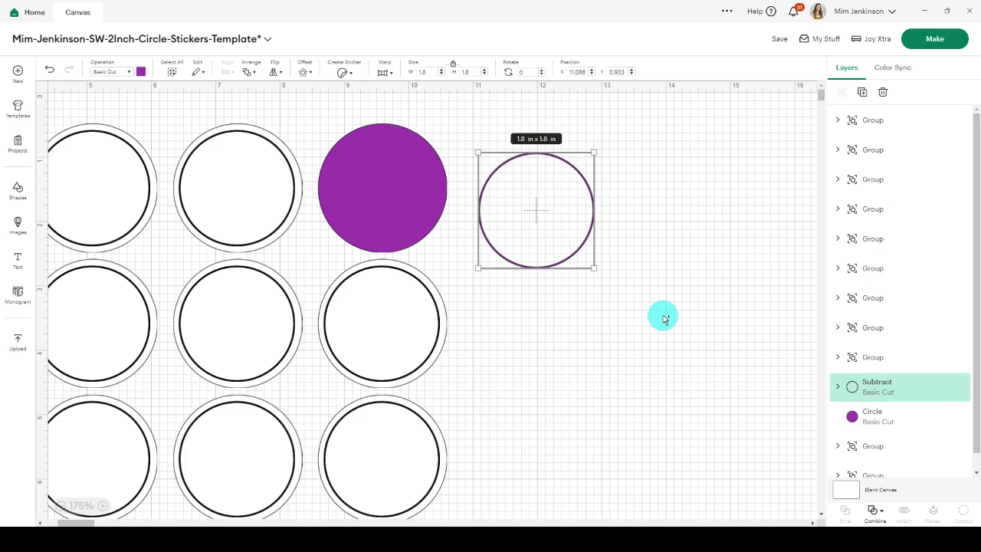
click(49, 69)
Step: Make the ring on the purple circle white
click(379, 160)
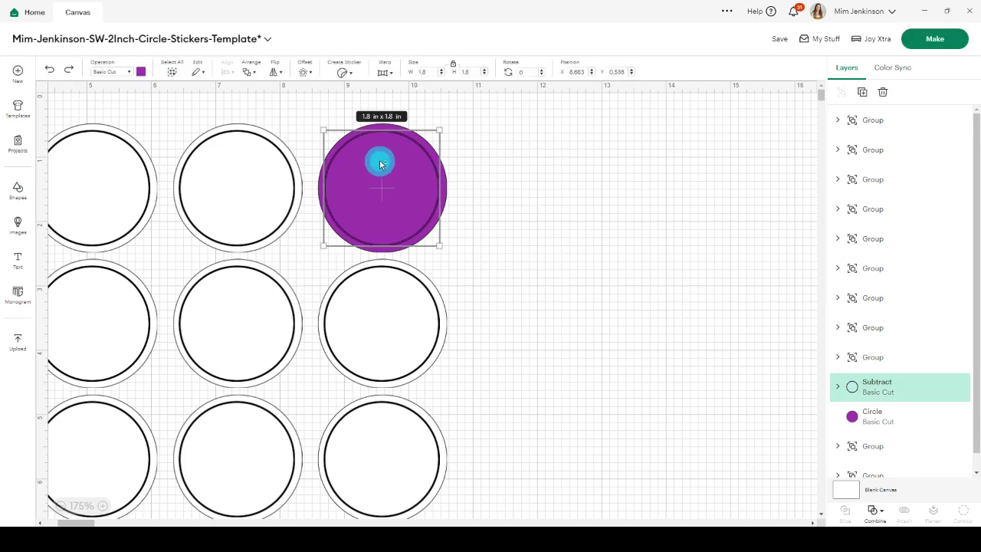
click(140, 72)
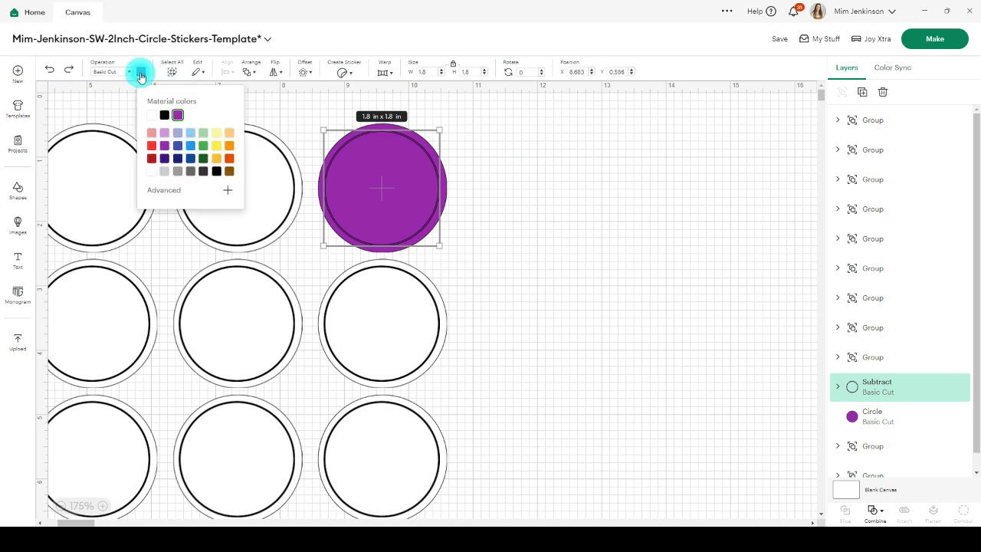
click(152, 170)
click(535, 181)
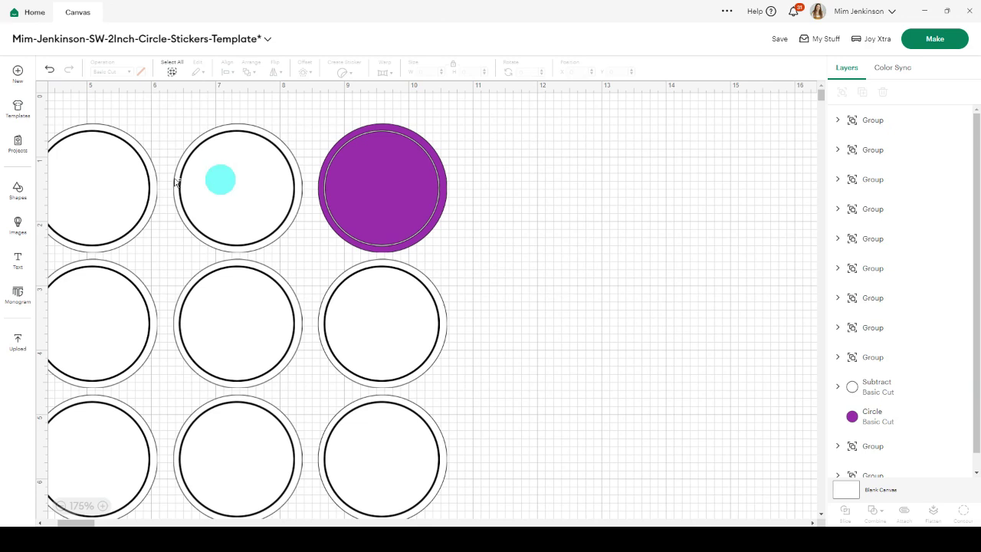
Step: Add a text object reading THANK on one line and YOU! on the next
click(20, 261)
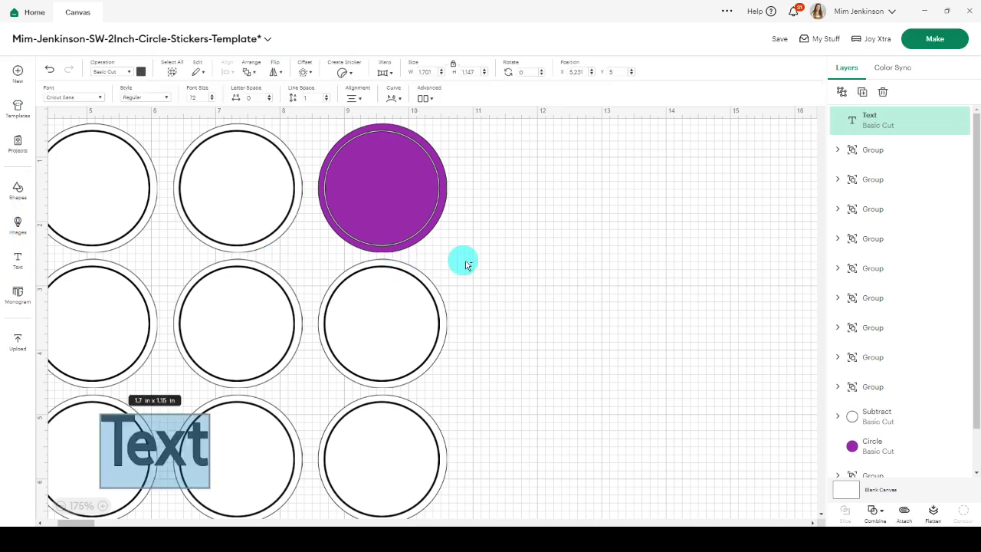
click(554, 310)
drag(173, 450, 582, 192)
double_click(611, 184)
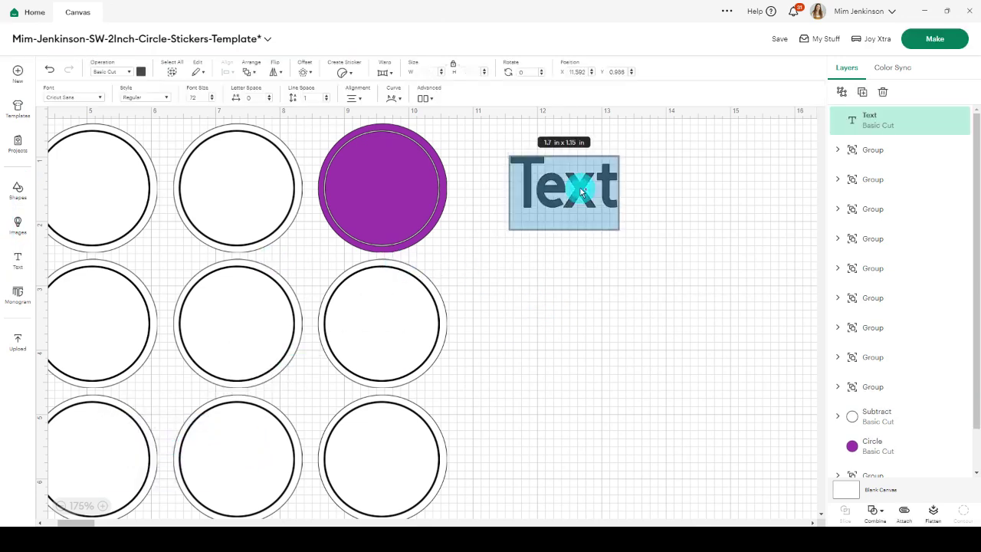
text(THANK)
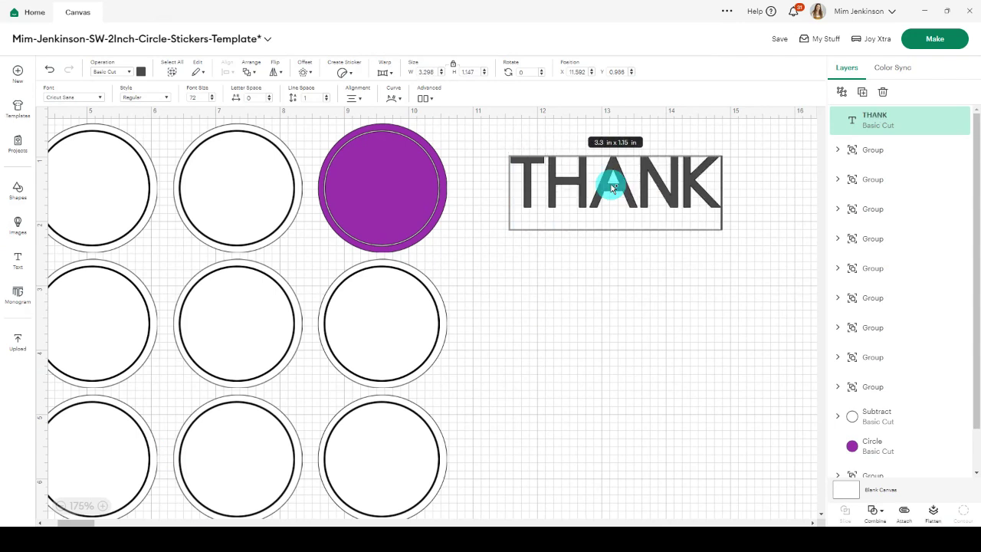
key(Return)
text(YOU!)
click(622, 349)
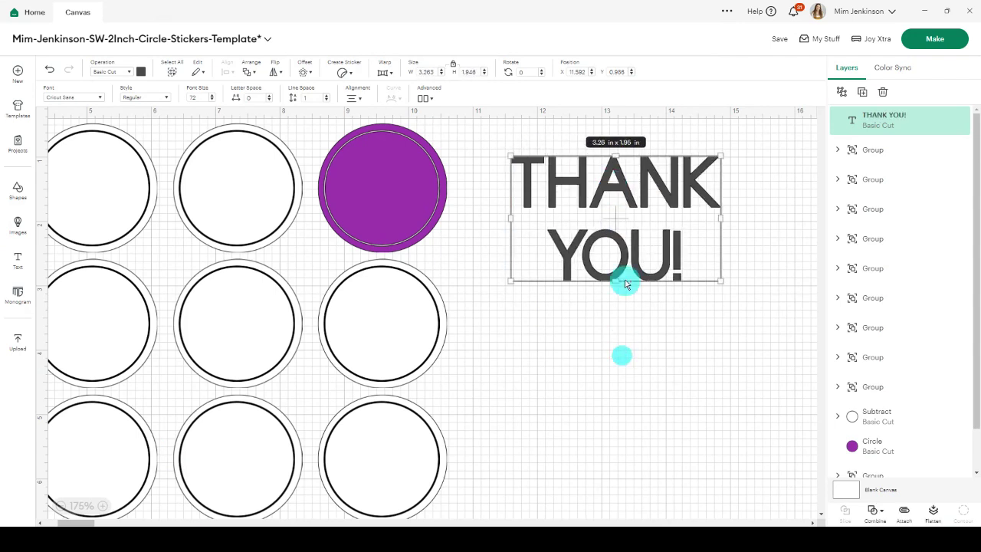
Step: Make the THANK YOU! text white and shrink it into the purple circle
click(142, 73)
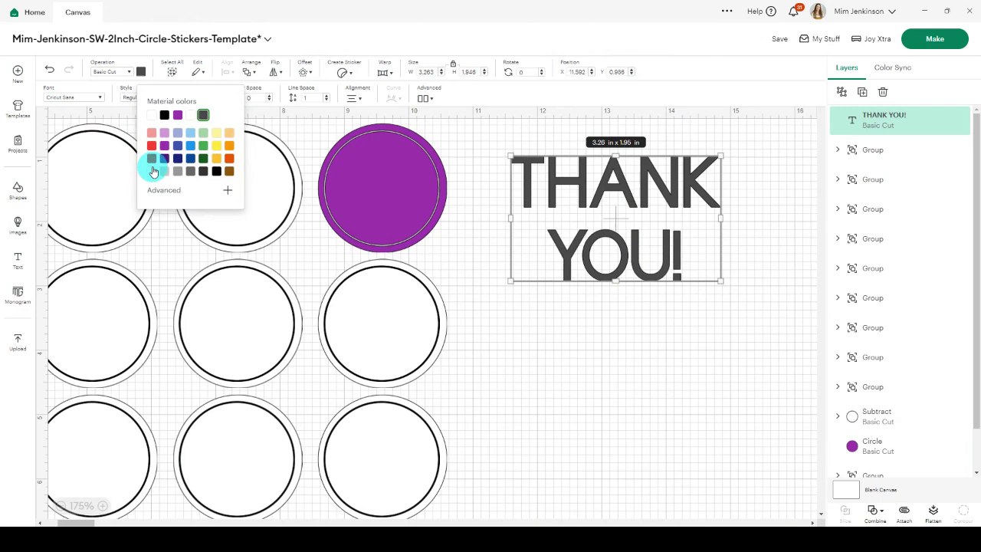
click(153, 171)
mouse_move(720, 280)
mouse_down()
mouse_move(688, 249)
mouse_move(568, 179)
mouse_move(394, 186)
mouse_up()
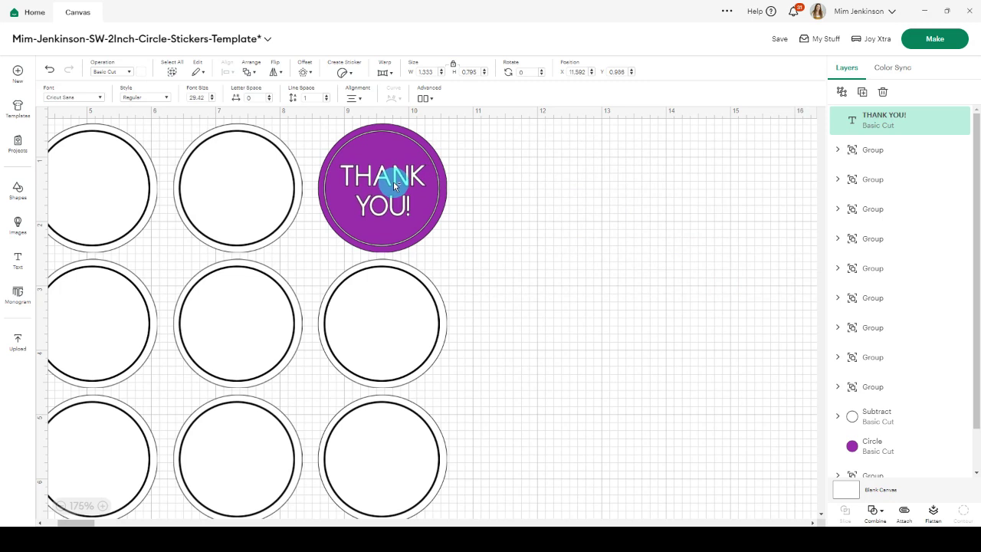
Step: Select the THANK YOU! text, ring and purple circle, then flatten them together
click(510, 236)
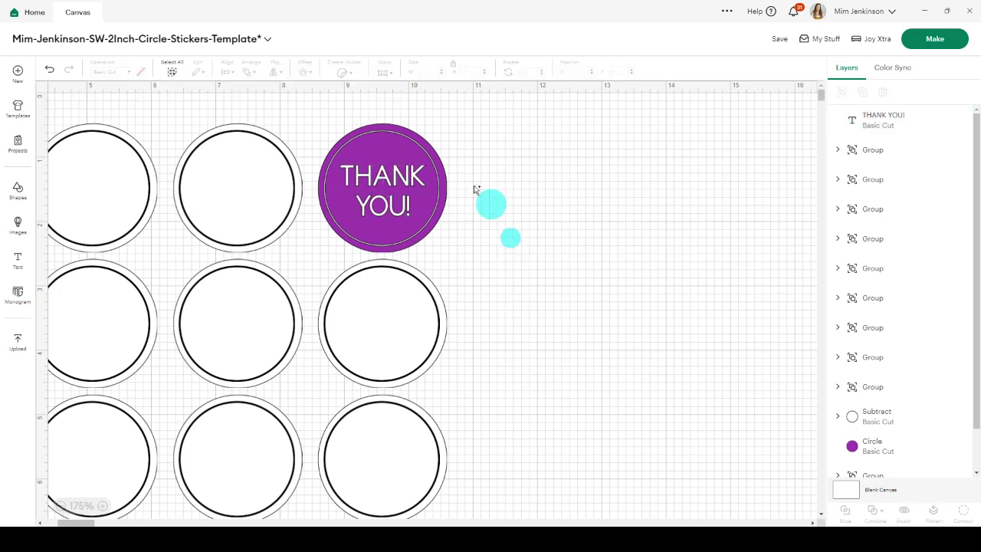
drag(490, 254, 316, 105)
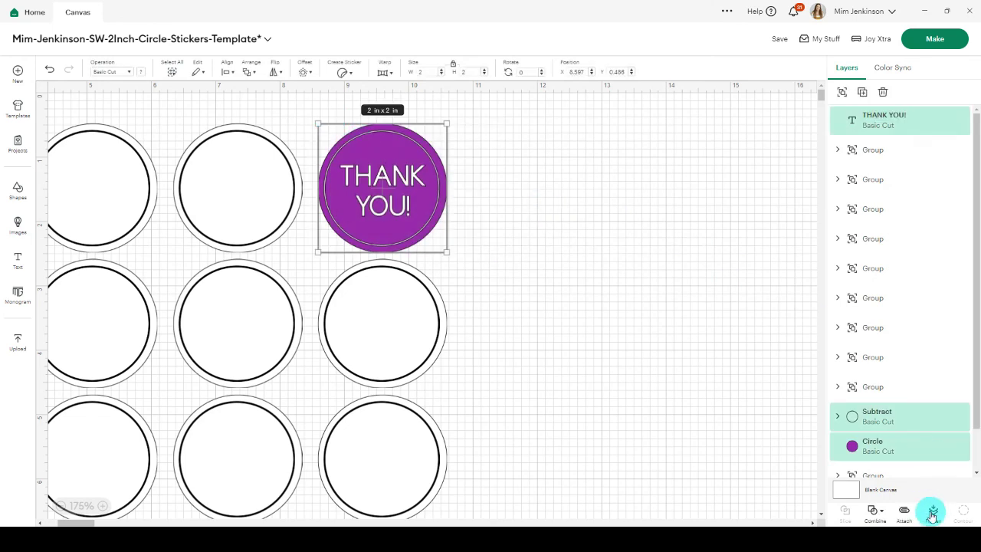
click(933, 512)
click(558, 212)
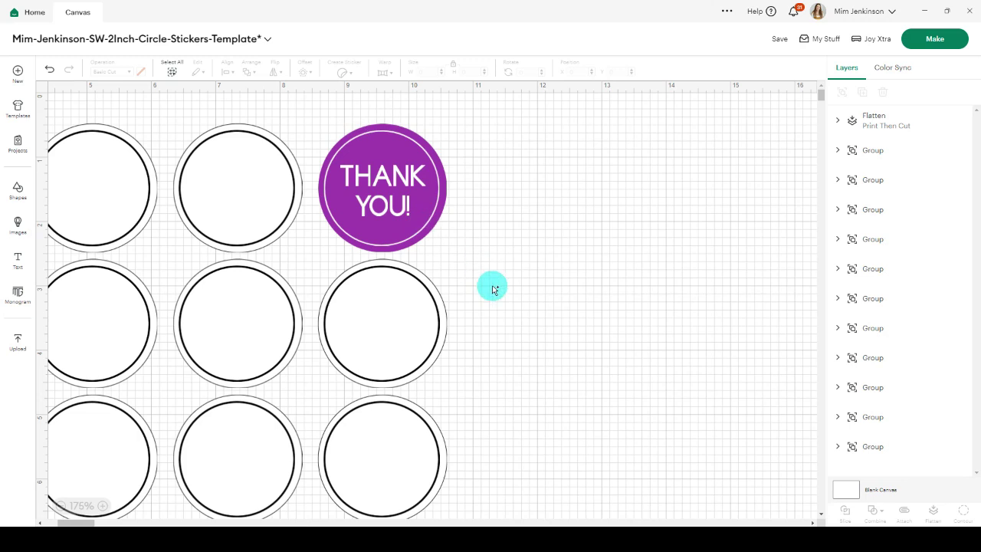
scroll(494, 289, down, 1)
scroll(493, 289, down, 3)
scroll(494, 289, down, 1)
scroll(493, 289, up, 3)
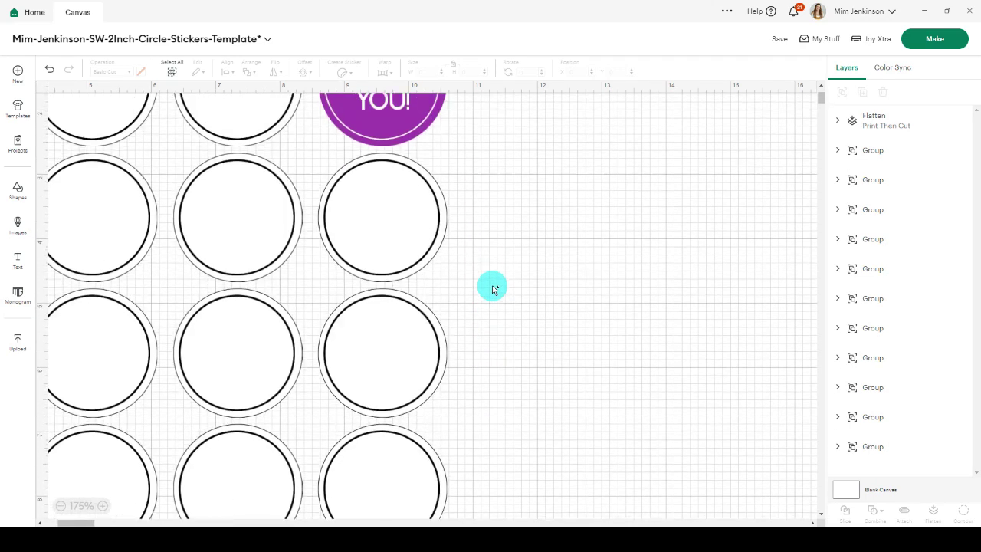
scroll(493, 289, up, 3)
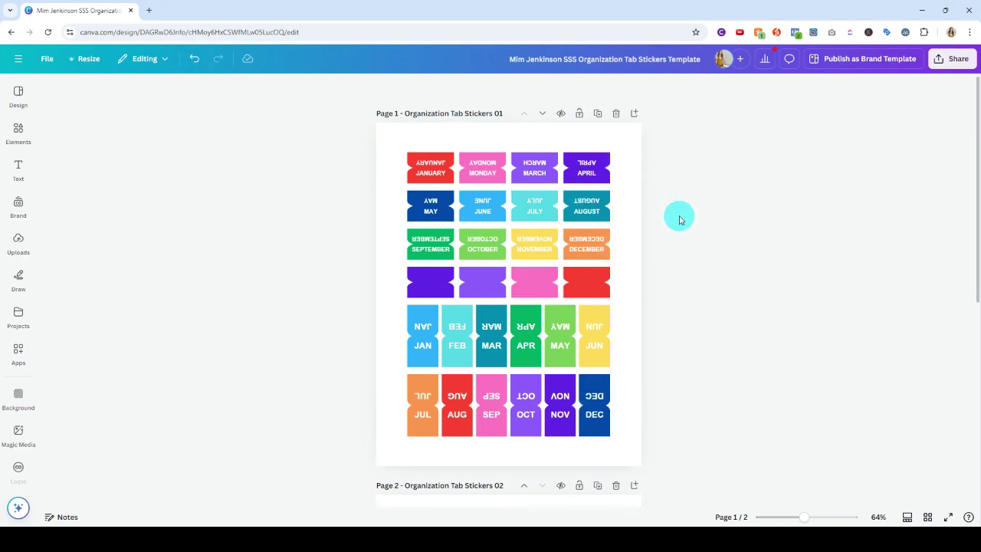
Step: Replace both upright and upside-down JANUARY text on the first tab with MONDAY
click(427, 176)
double_click(428, 174)
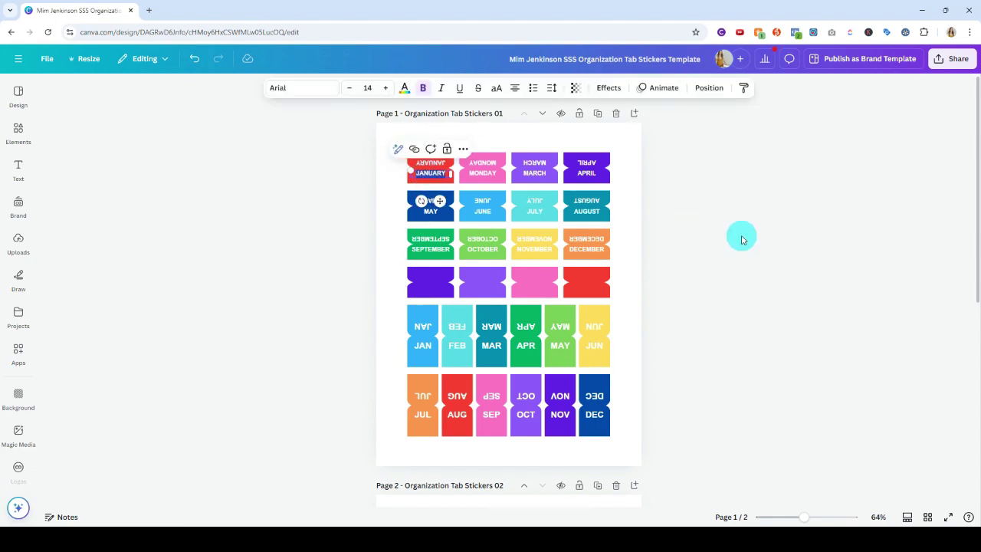
text(MONDAY)
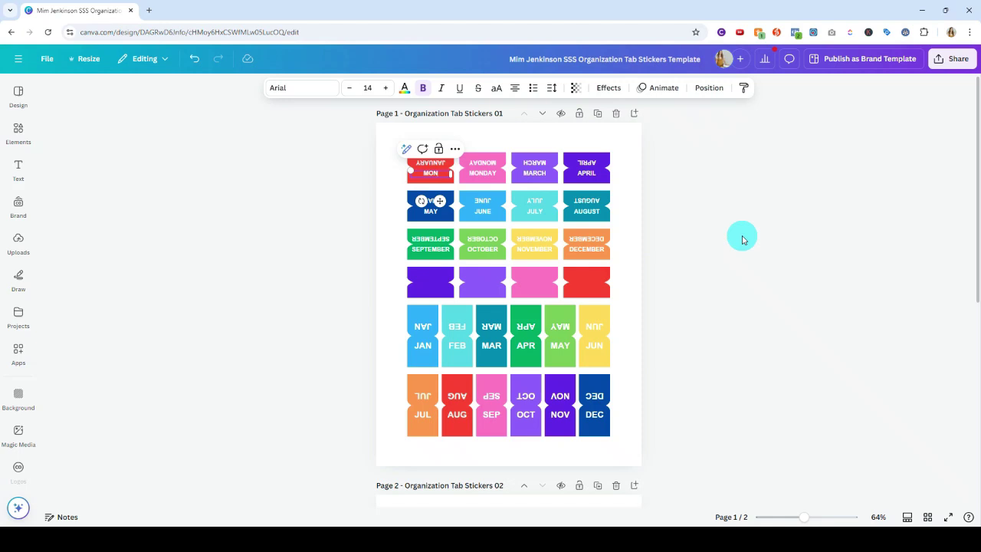
double_click(426, 164)
text(MONDAY)
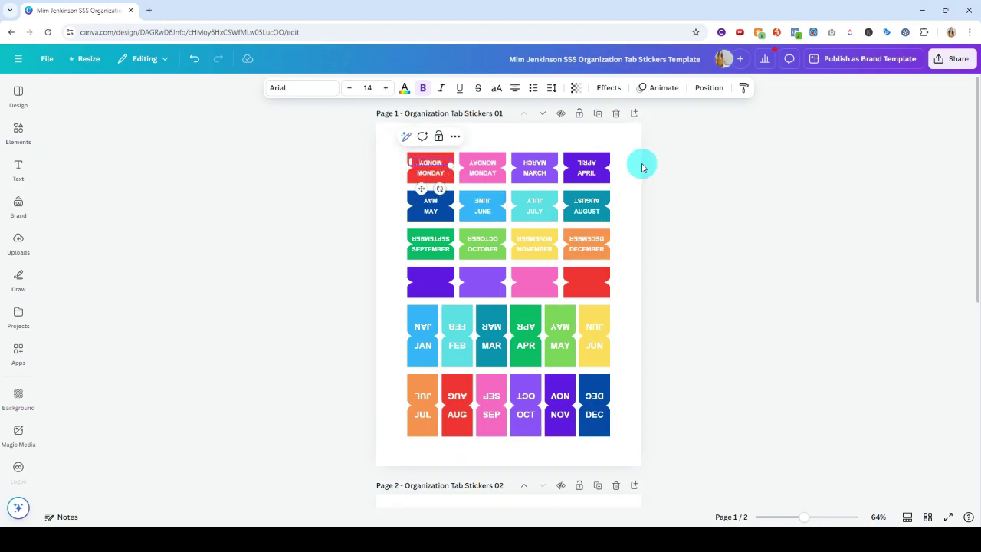
click(306, 182)
Step: Make the MONDAY text on the first tab black
click(434, 179)
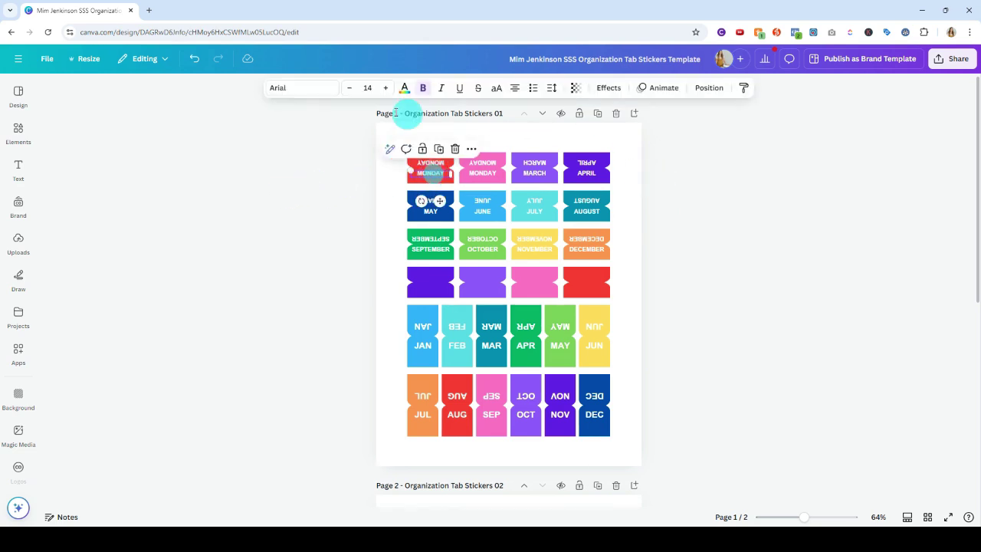
click(404, 87)
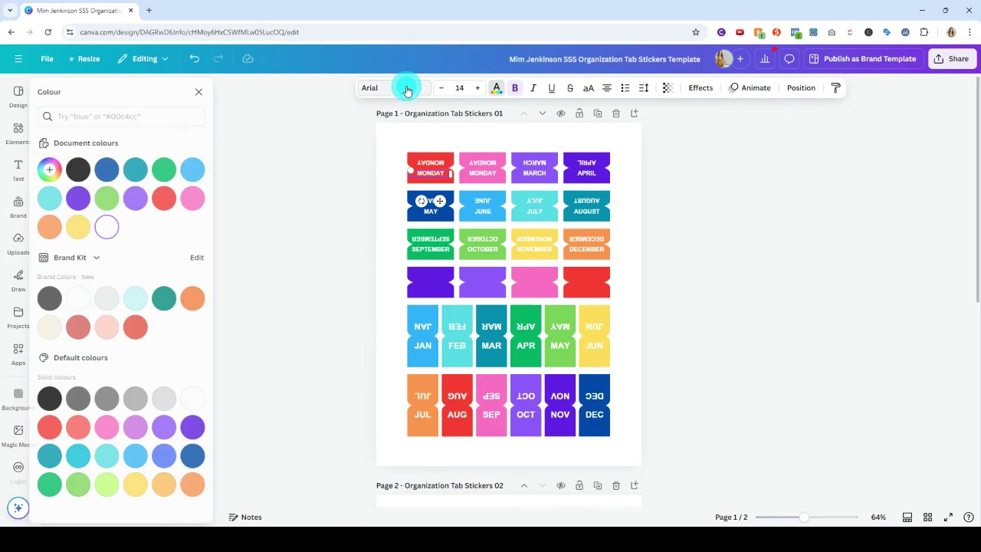
click(87, 172)
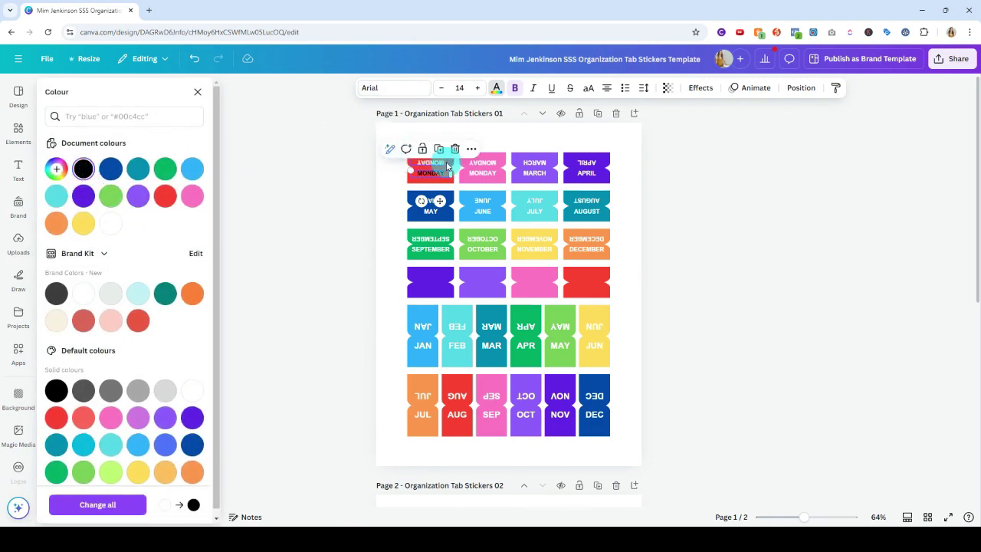
click(749, 180)
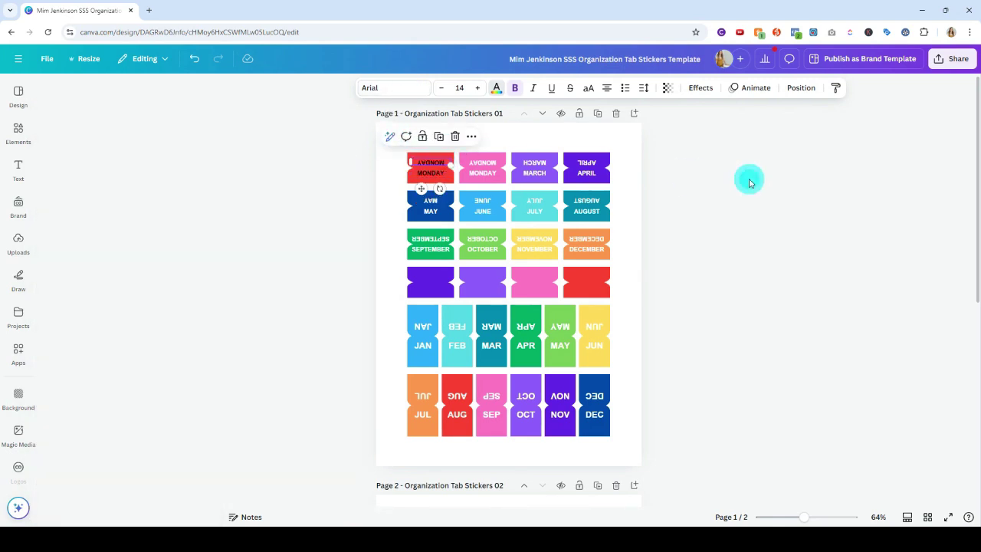
click(712, 269)
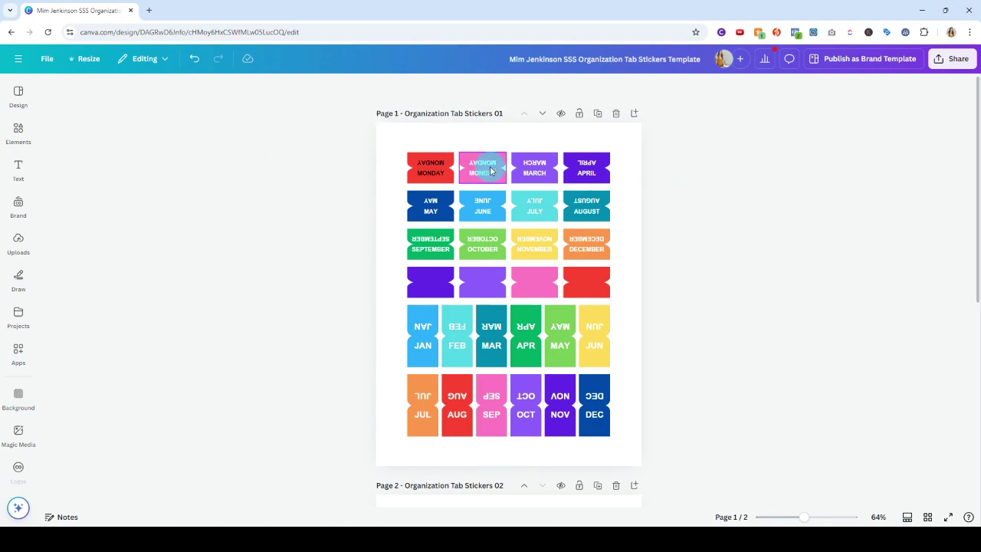
Step: Recolour the MONDAY tab with the light cyan Brand Kit swatch
click(411, 152)
click(288, 88)
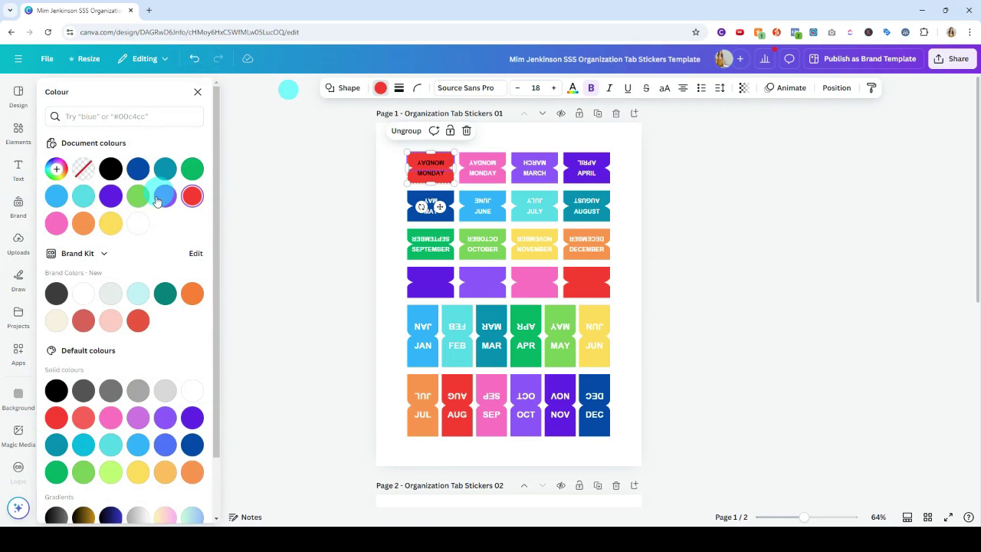
click(137, 294)
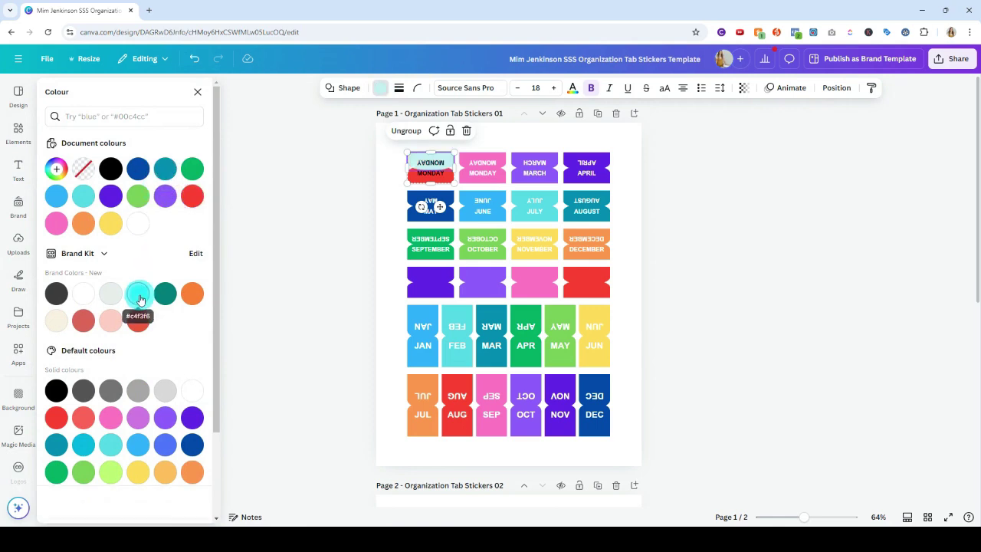
click(373, 182)
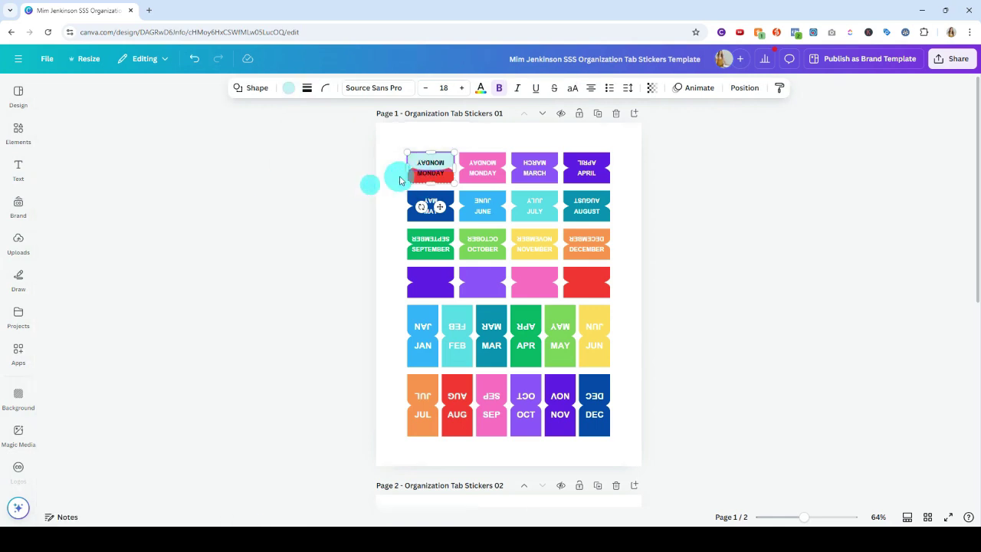
click(730, 217)
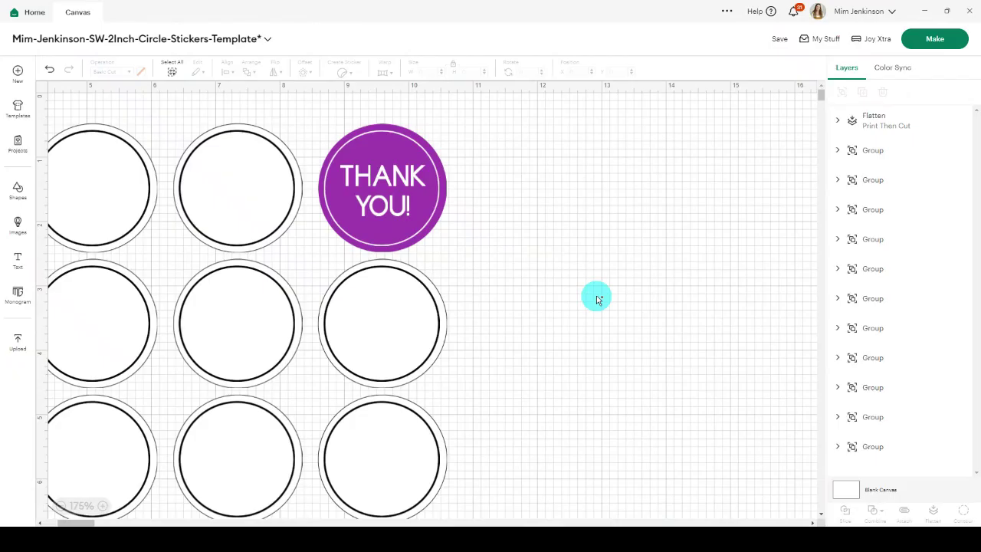
Step: Scroll the Cricut canvas to review the purple THANK YOU! sticker among the blank circle templates
scroll(599, 299, down, 4)
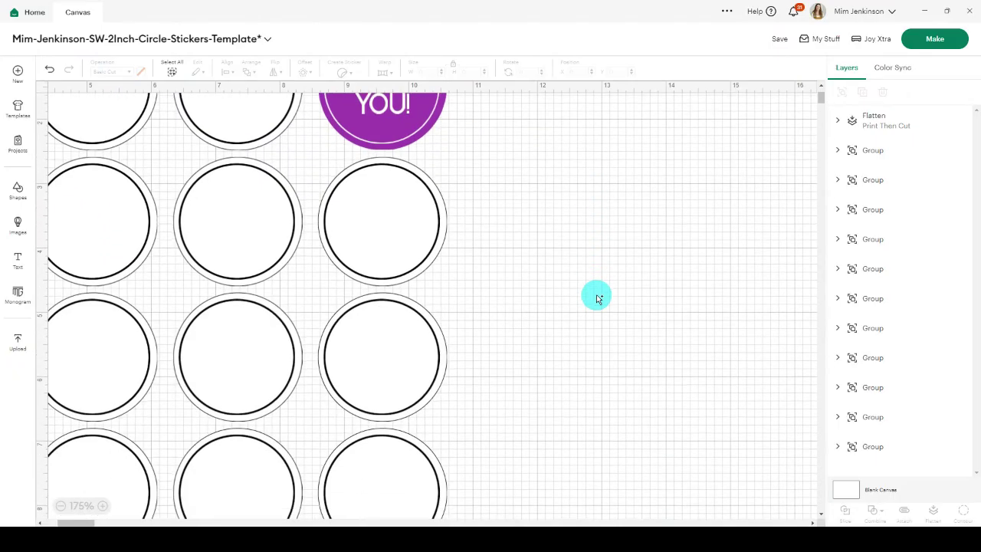
scroll(598, 300, up, 2)
scroll(598, 300, up, 2)
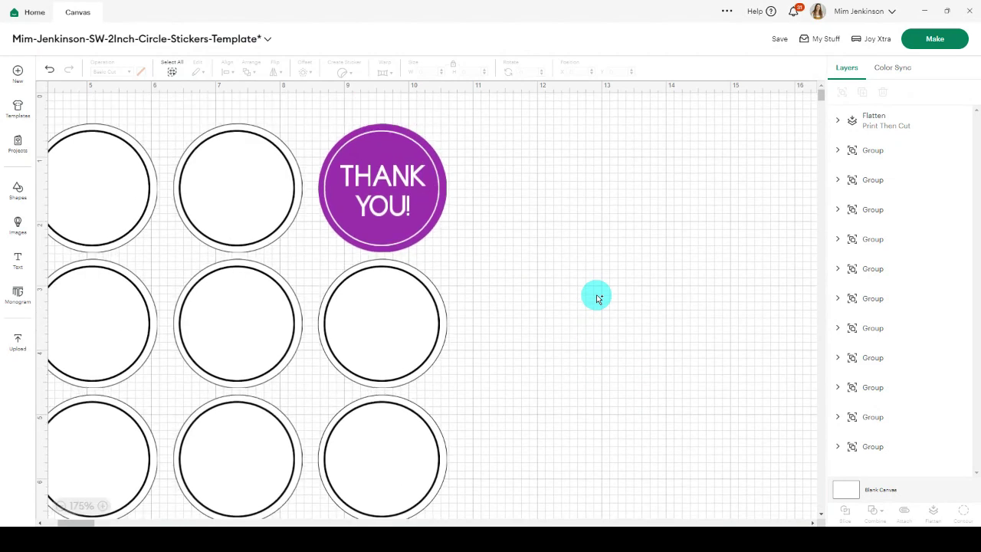
scroll(599, 299, down, 3)
scroll(599, 299, up, 3)
scroll(599, 299, down, 3)
scroll(598, 299, up, 3)
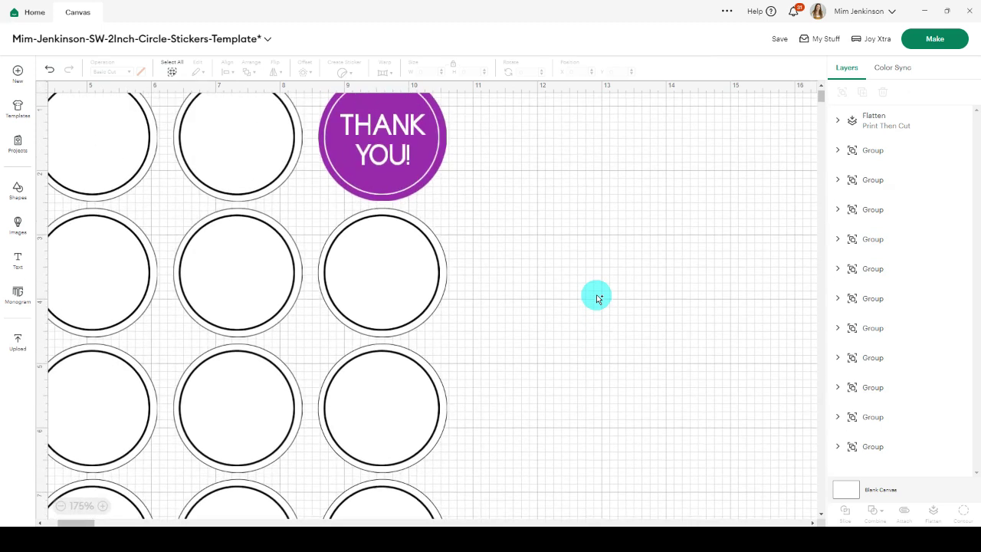